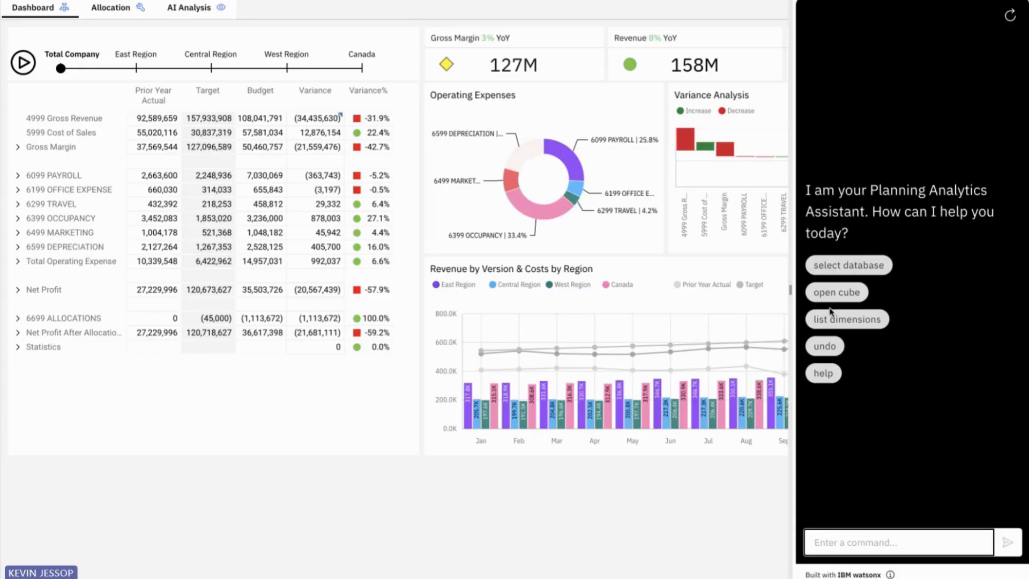
Step: Ask the assistant for help and scroll its example commands down to the Chart Insights action
left_click(822, 375)
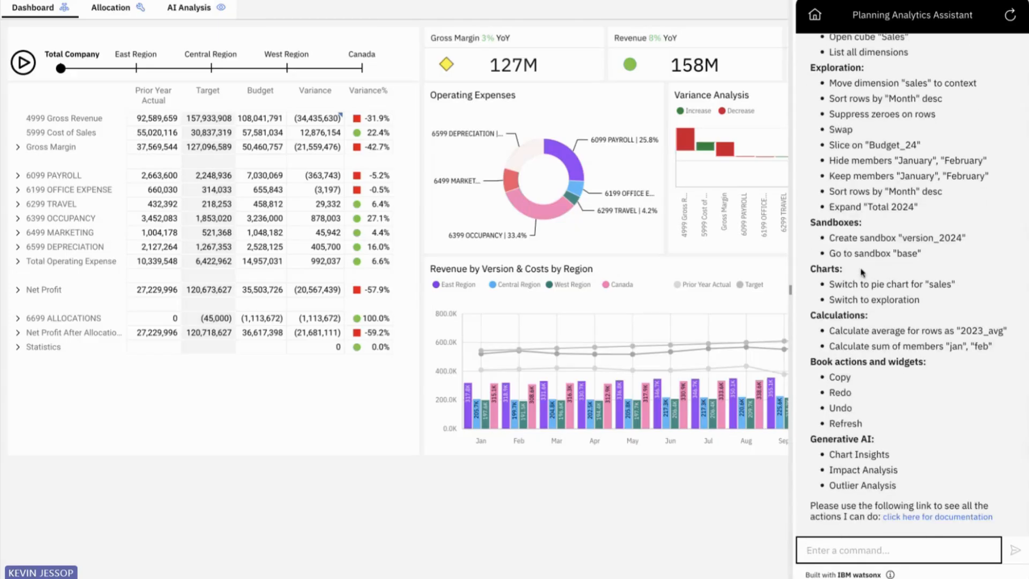
scroll(862, 274, "up", 1)
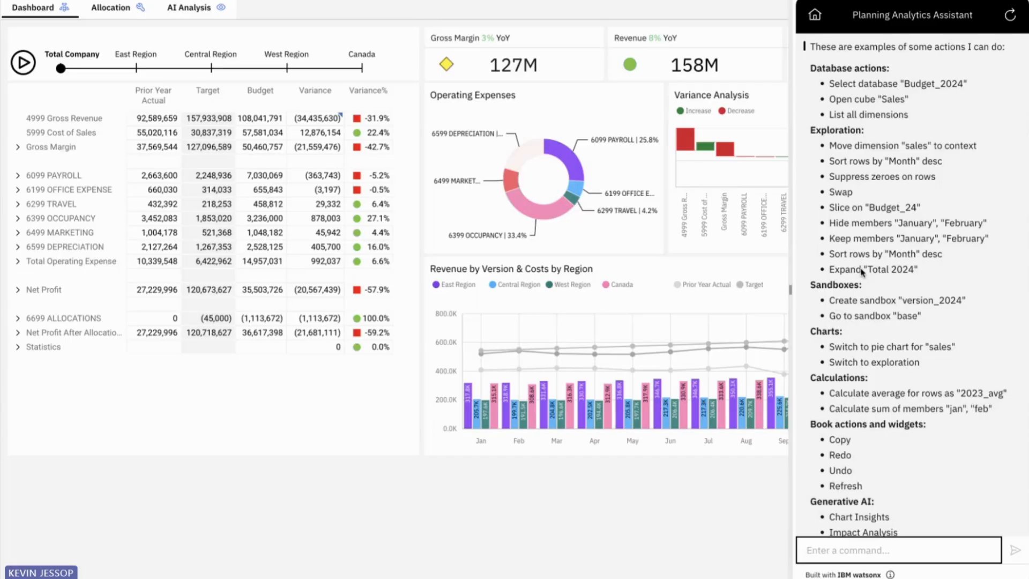
scroll(861, 271, "up", 1)
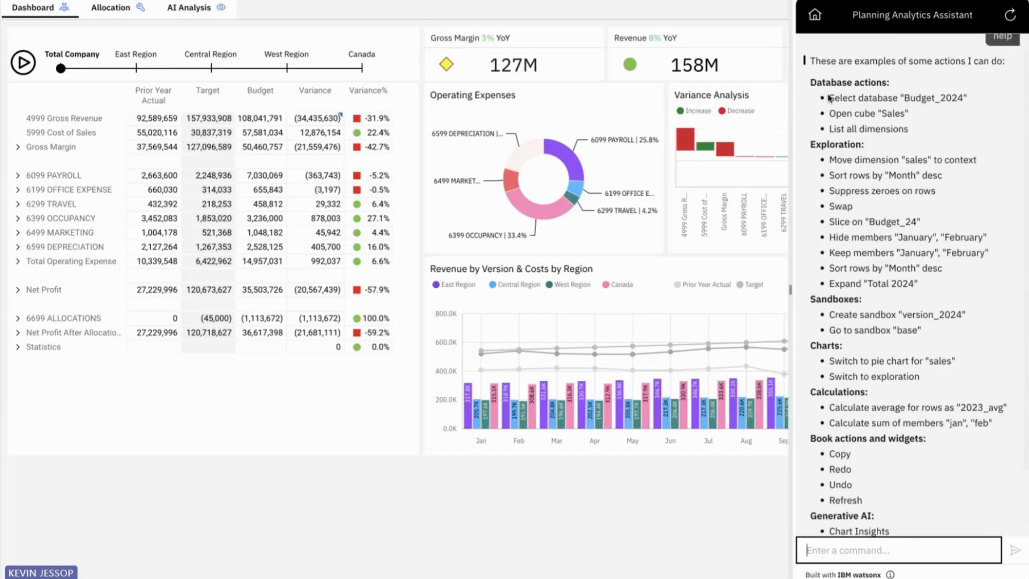
left_click(893, 113)
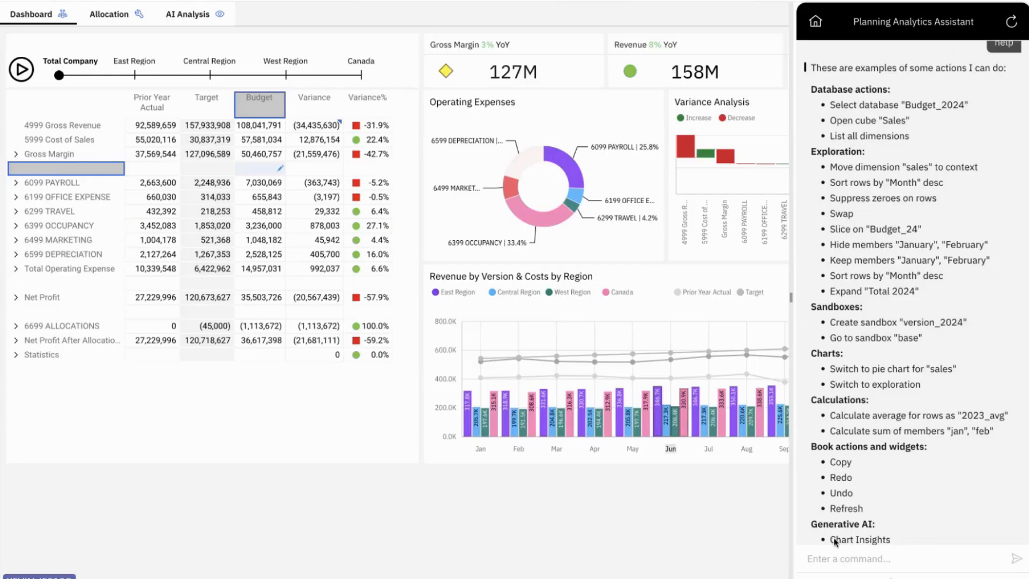
Step: Send the assistant the command 'flip' so accounts run across and versions run down
left_click(833, 557)
type("flip")
key("Return")
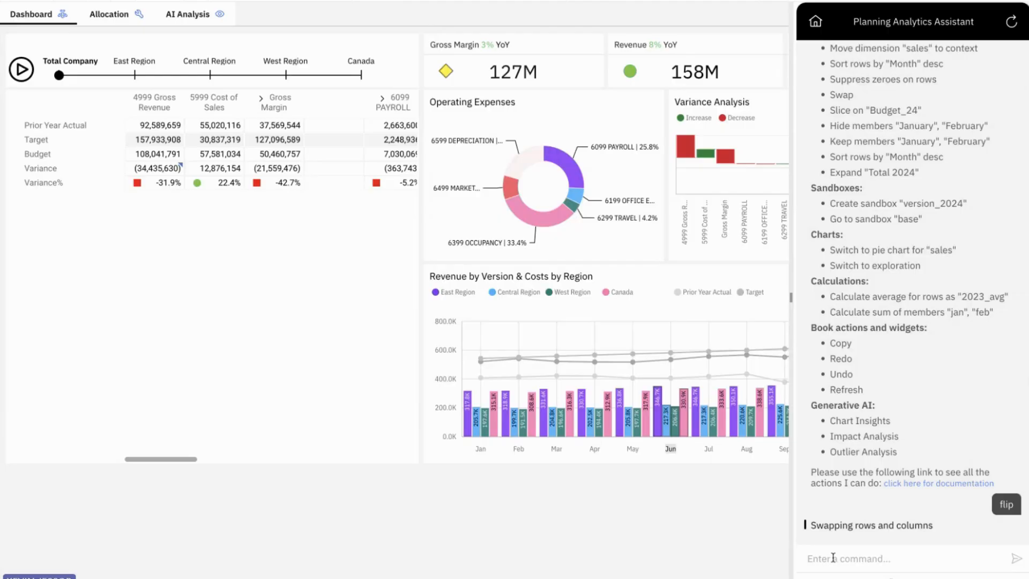
Step: Ask the assistant for a pie chart, then a line chart, then 'undo' back to the pie
left_click(824, 561)
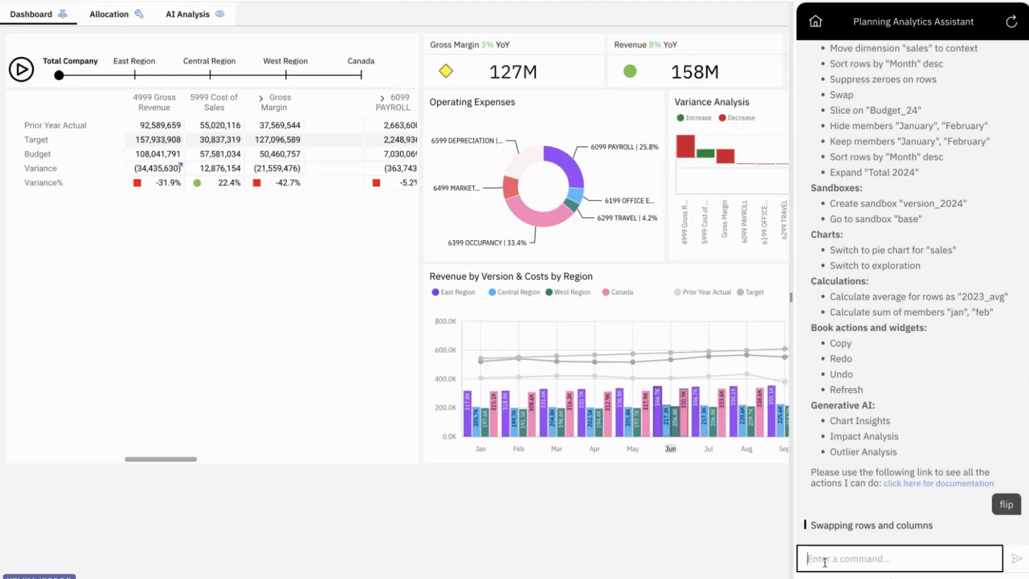
type("switcht")
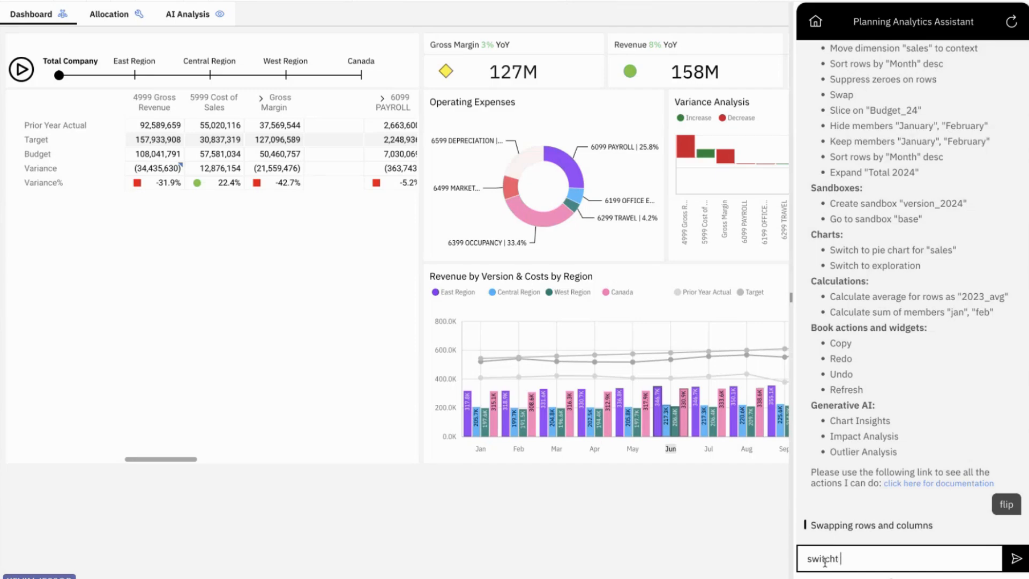
type("to a")
type(" pie char")
type("t")
key("Return")
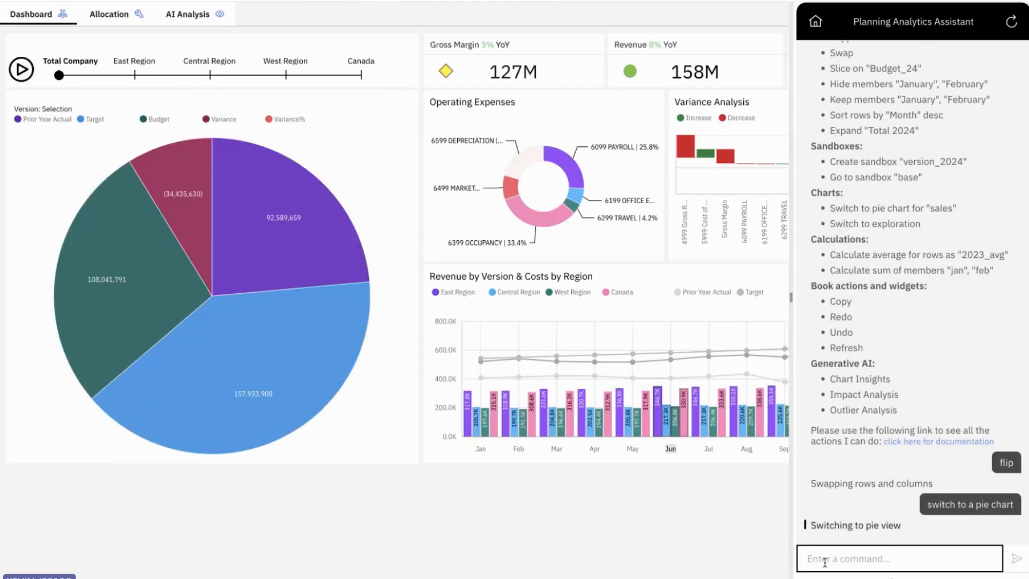
type("switch to line chart")
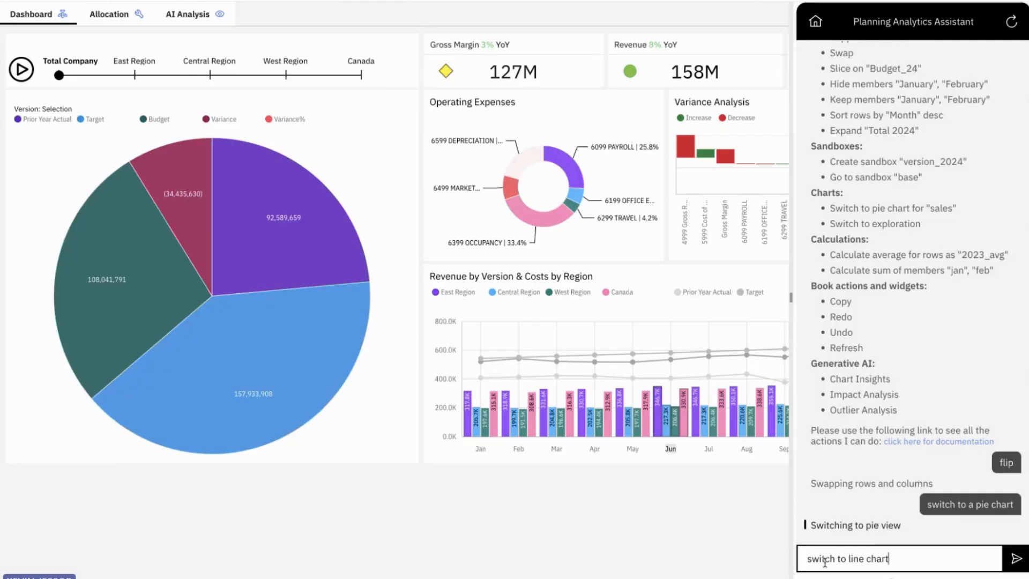
key("Return")
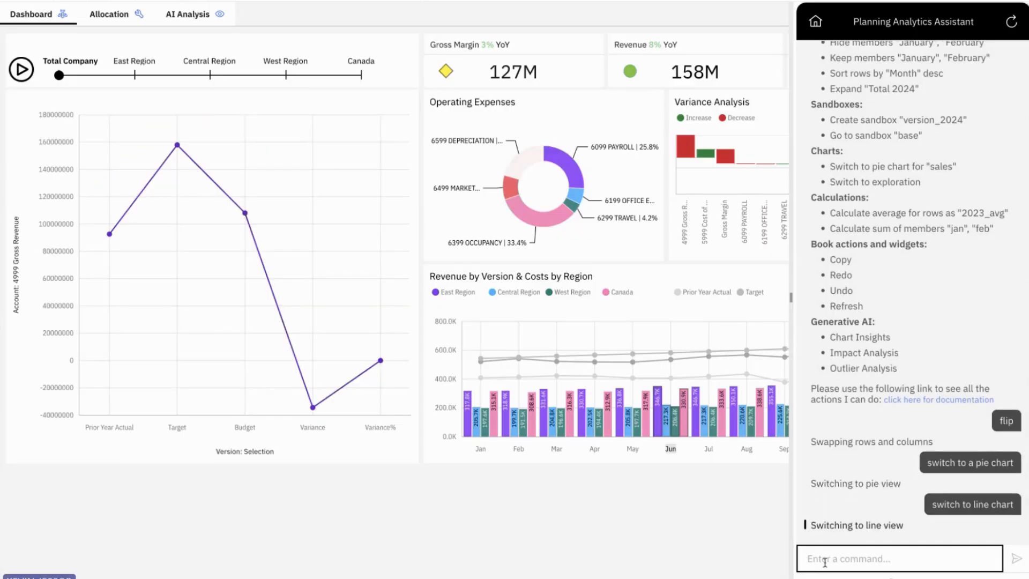
type("undo")
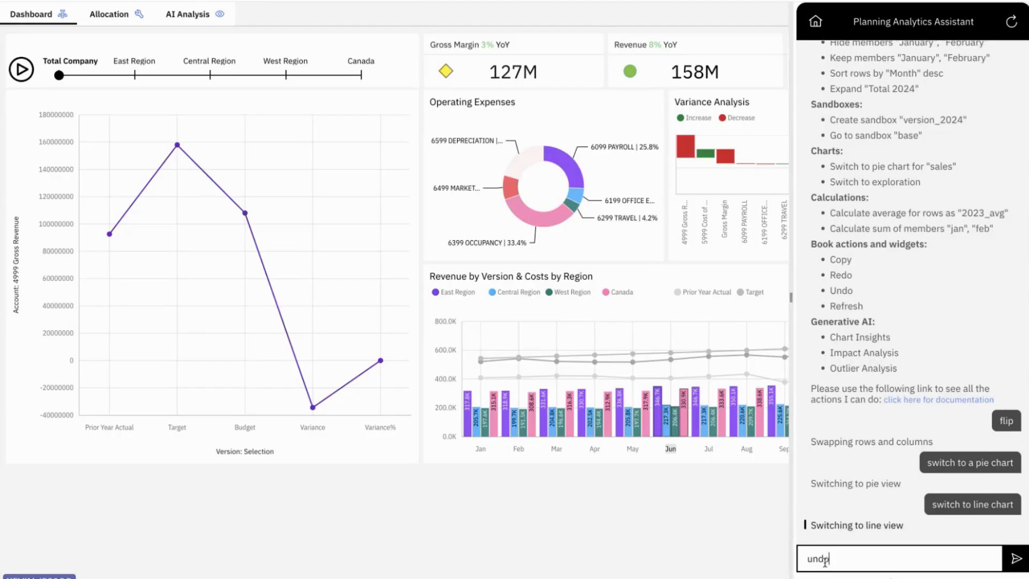
key("Return")
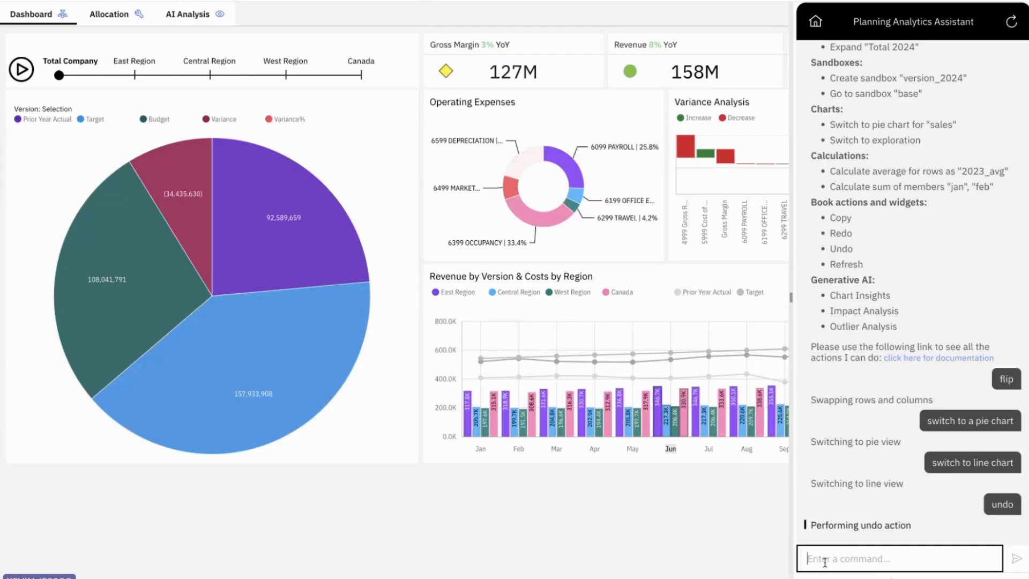
Step: Send 'show me insights' and pick chart insights for the 4999 Gross Revenue pie chart
type("show me insights")
key("Return")
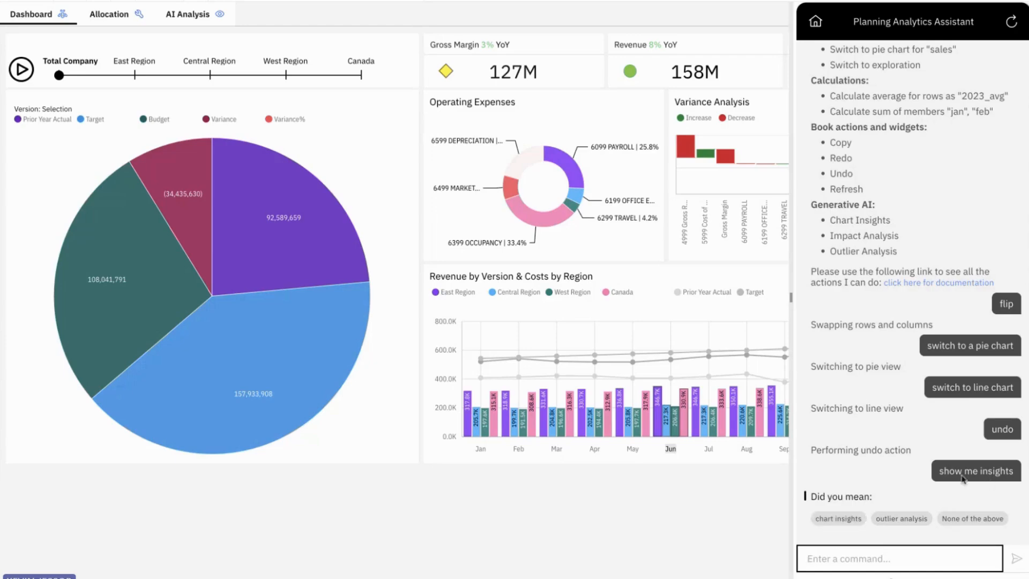
left_click(839, 518)
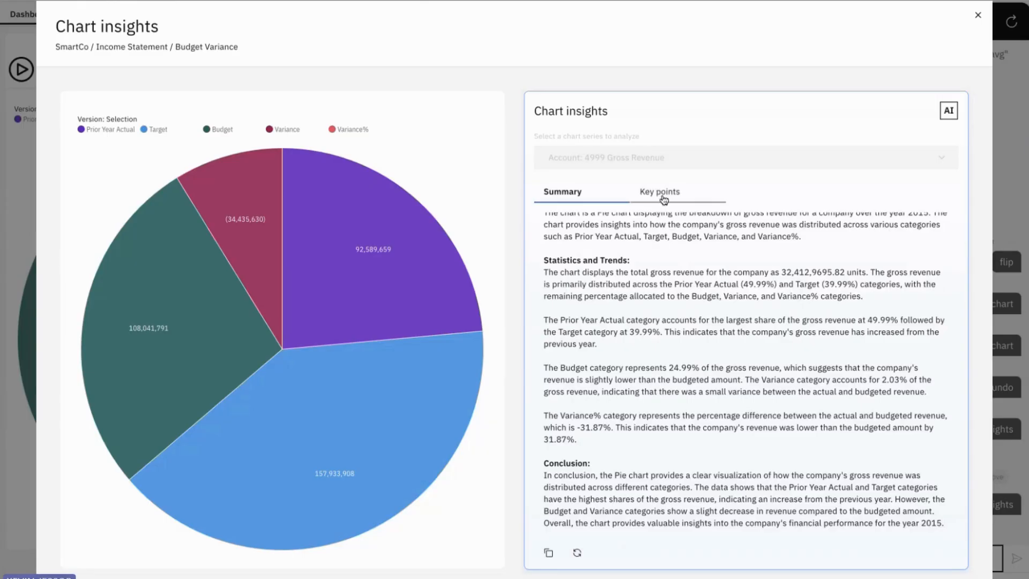
Step: Generate the Key points for 4999 Gross Revenue, read trends, observations and insights, then close
left_click(664, 200)
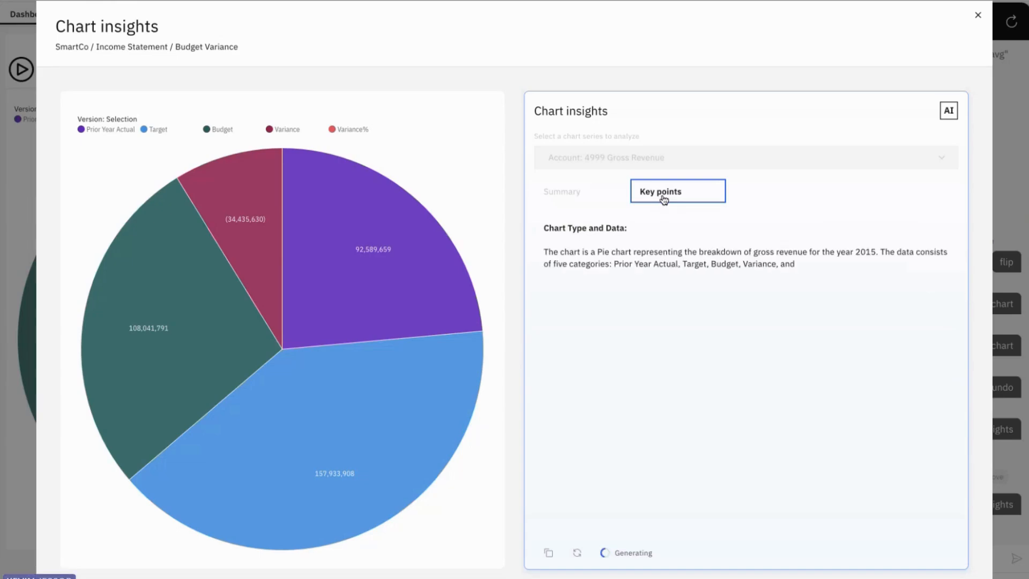
left_click_drag(546, 286, 620, 288)
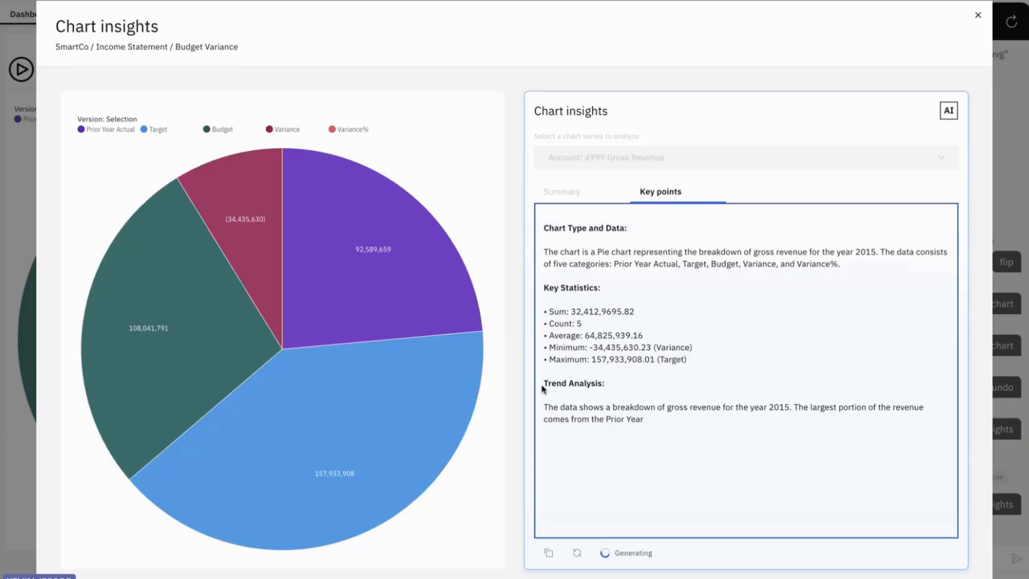
left_click_drag(547, 384, 627, 386)
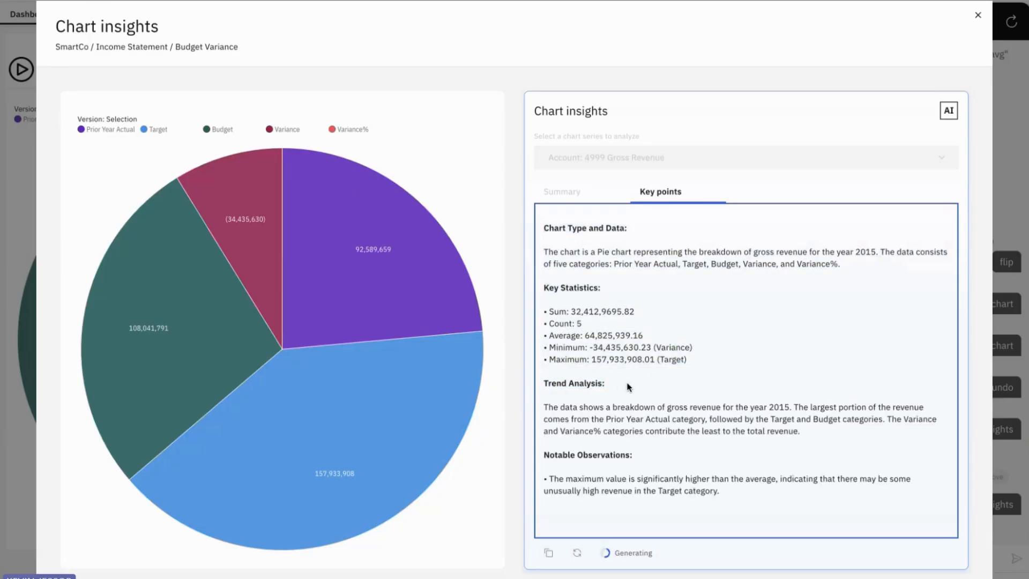
left_click_drag(541, 455, 661, 456)
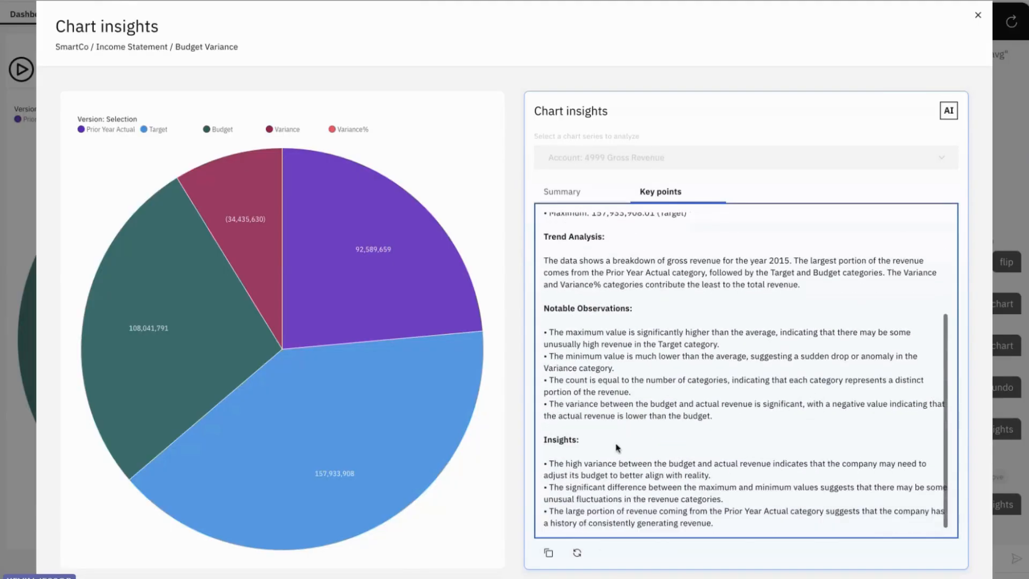
left_click_drag(545, 439, 717, 528)
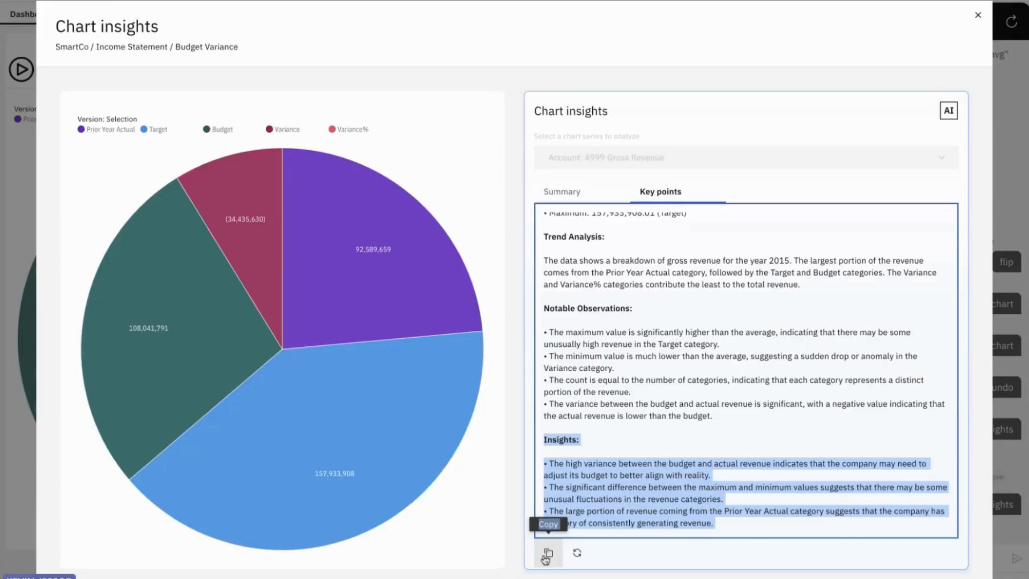
left_click(977, 16)
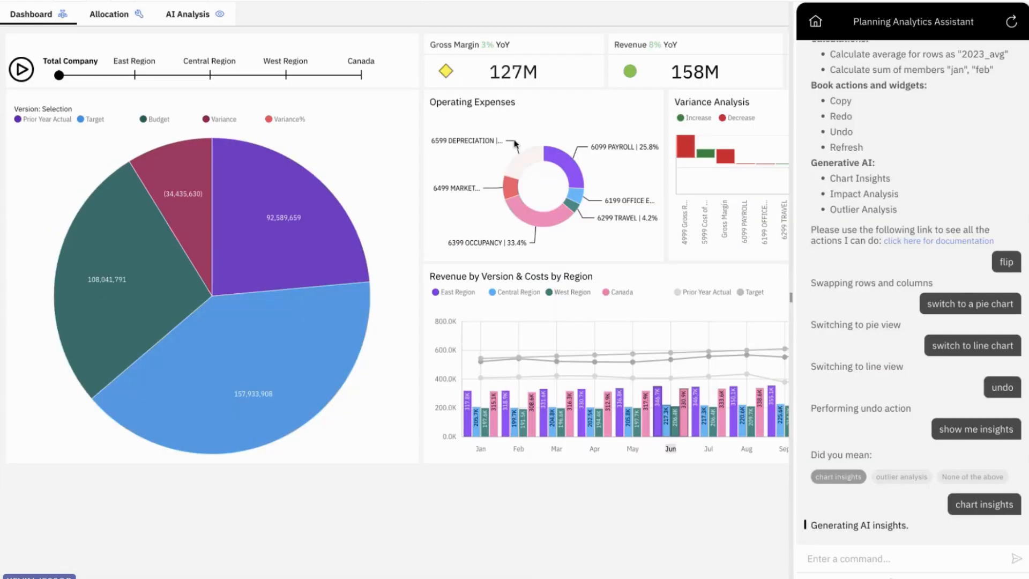
Step: On the AI Analysis page, select the rows from 6099 PAYROLL down to Total Operating Expense
left_click(208, 12)
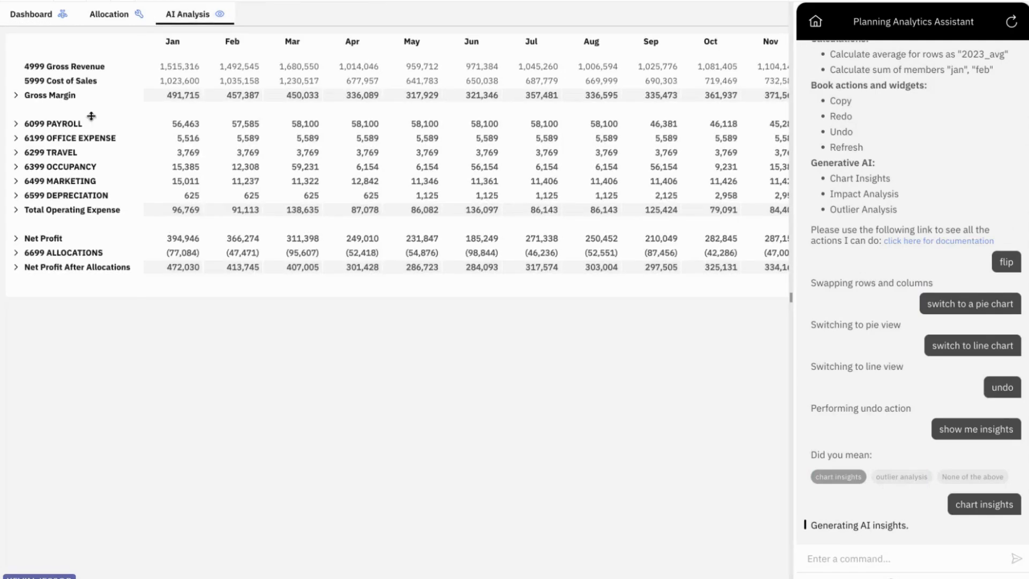
left_click(62, 124)
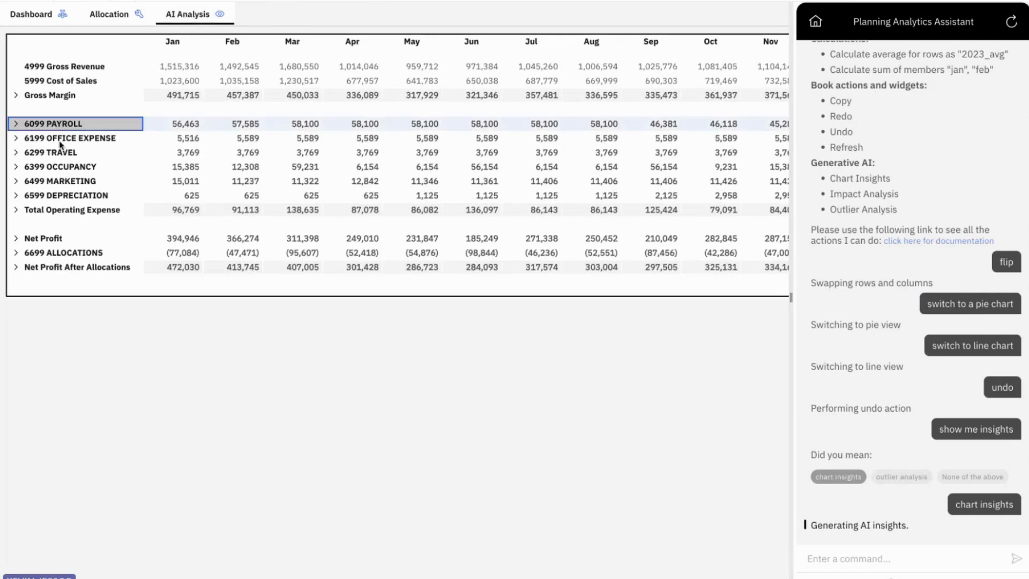
left_click(67, 210, "shift")
Step: Send the assistant 'show me outlier analysis' for the selected expense rows
left_click(896, 560)
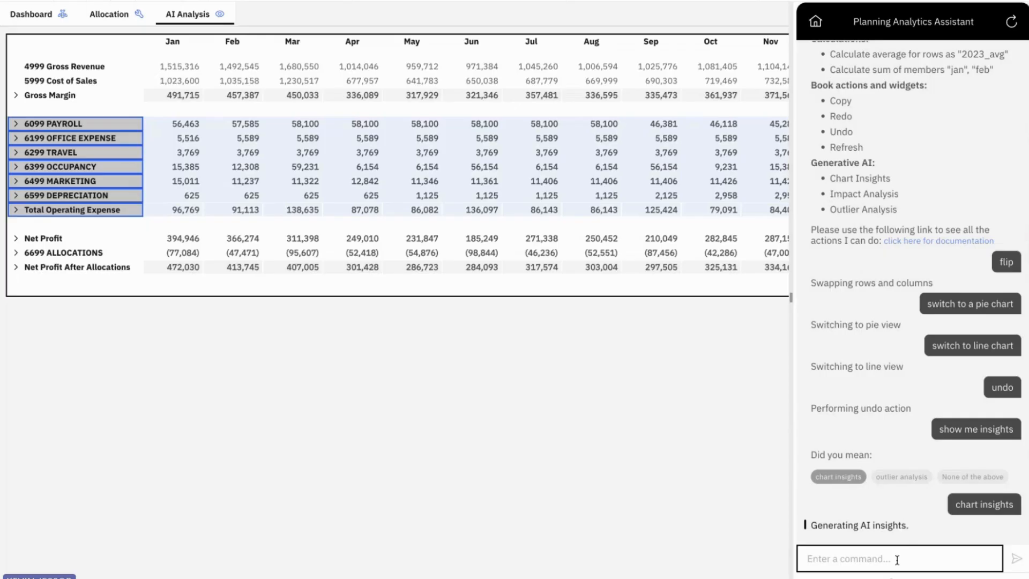
type("show me")
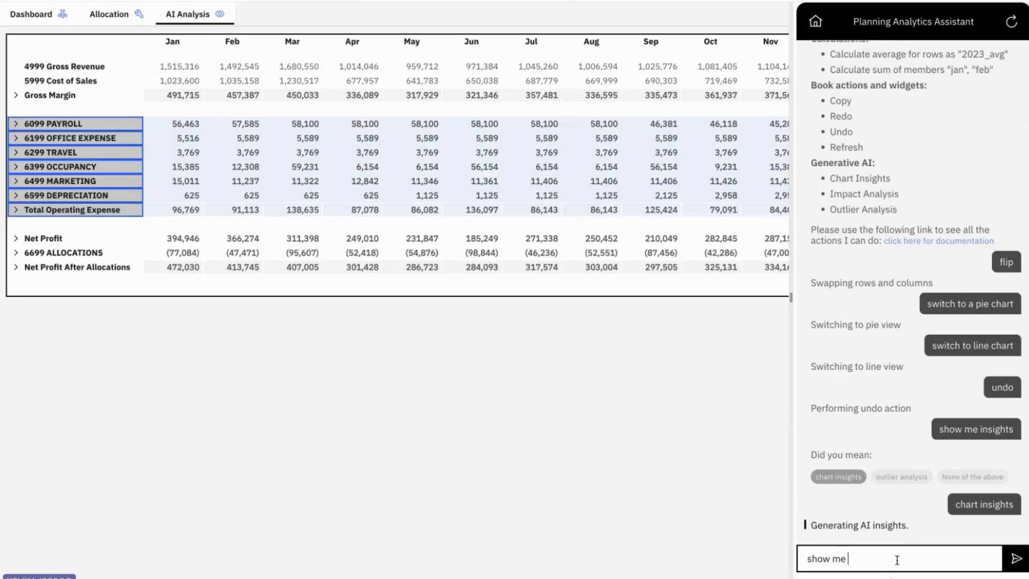
type(" outlier analysis")
key("Return")
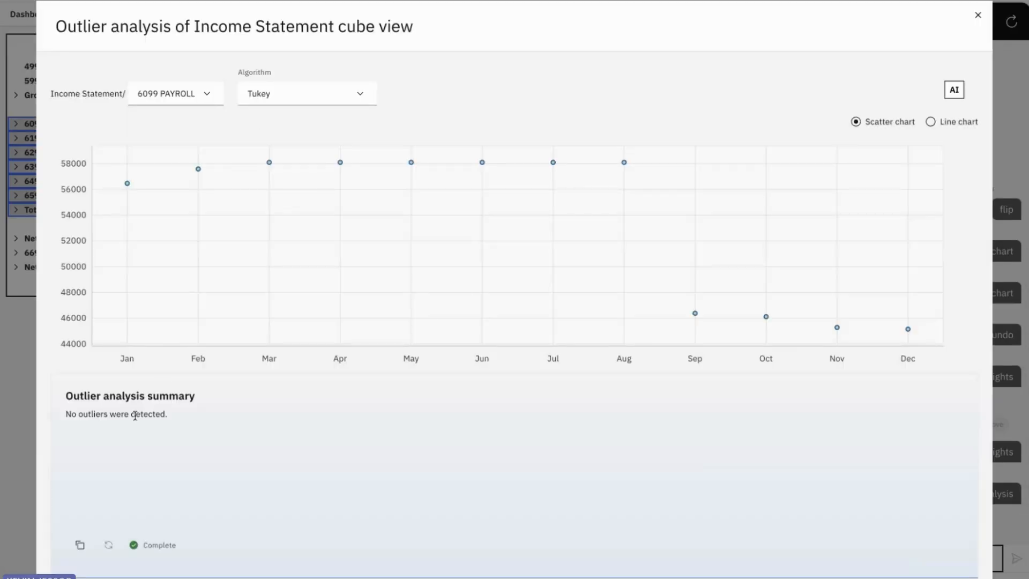
Step: Switch the outlier analysis to 6199 OFFICE EXPENSE and read its detection count, extremes and patterns
left_click(214, 95)
left_click(201, 149)
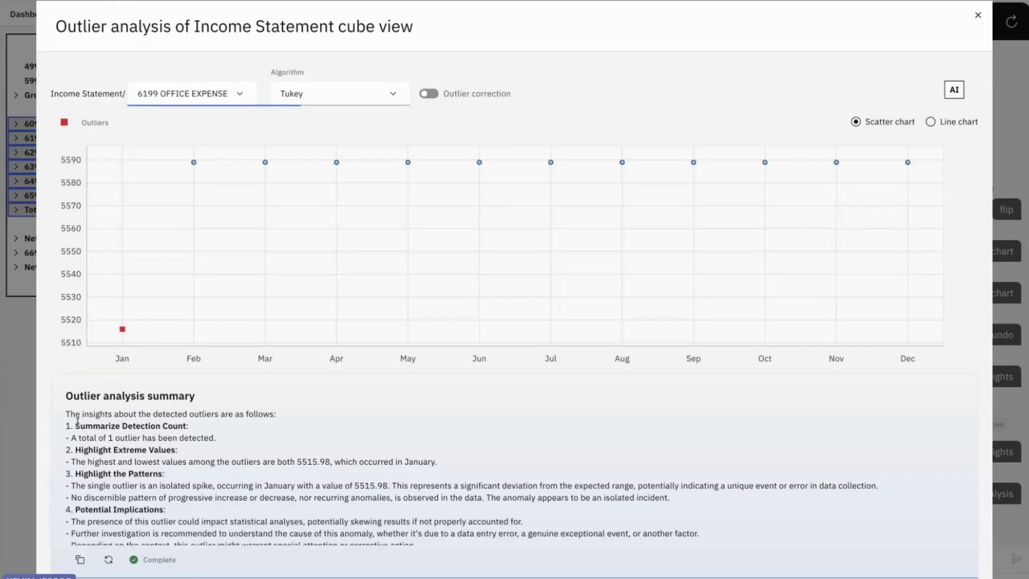
left_click_drag(76, 424, 202, 426)
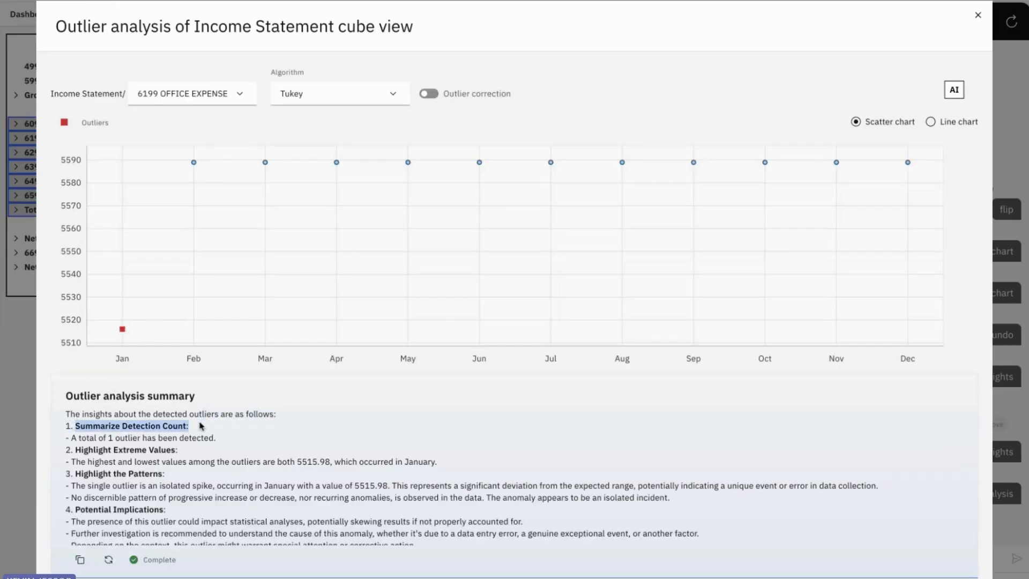
left_click_drag(74, 450, 187, 460)
left_click_drag(75, 474, 170, 476)
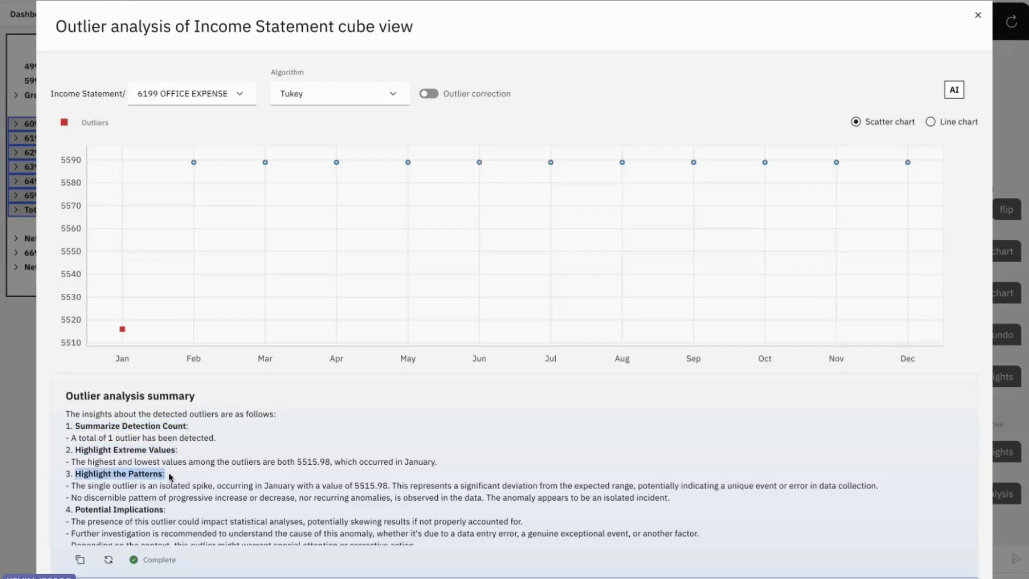
Step: Read the Potential Implications point of the summary and close the outlier analysis
scroll(170, 476, "down", 1)
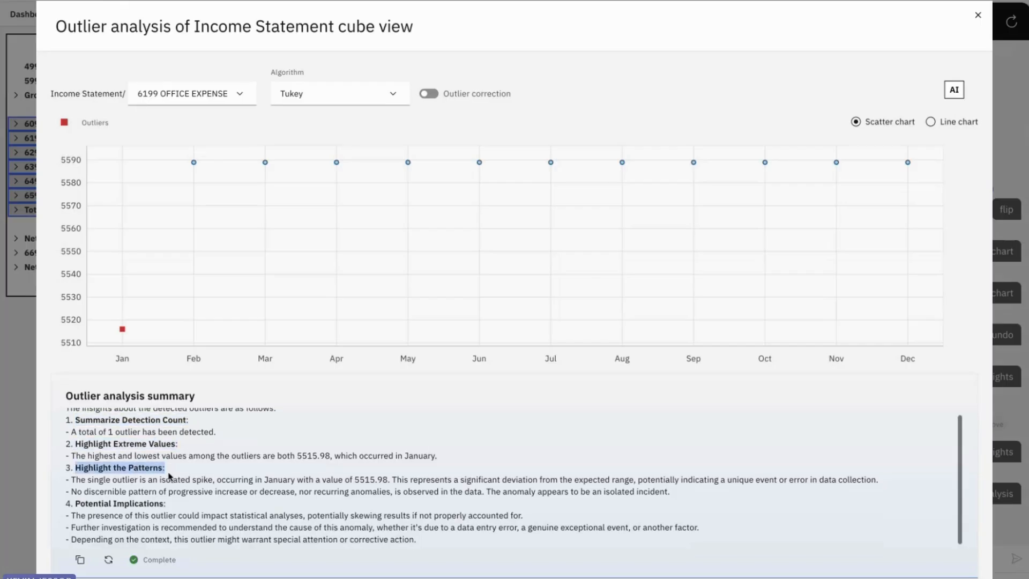
left_click(77, 502)
left_click_drag(78, 502, 229, 518)
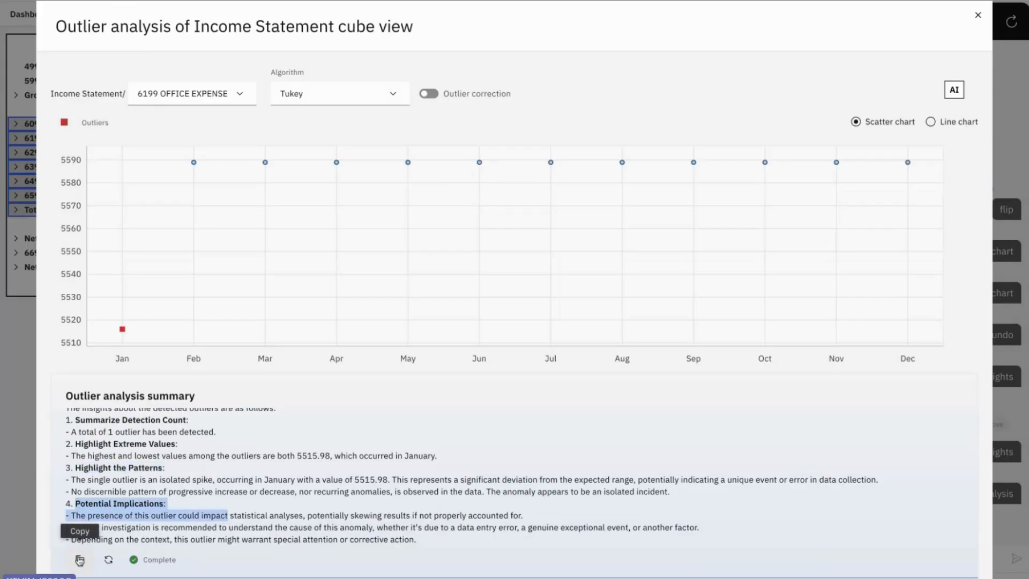
left_click(978, 16)
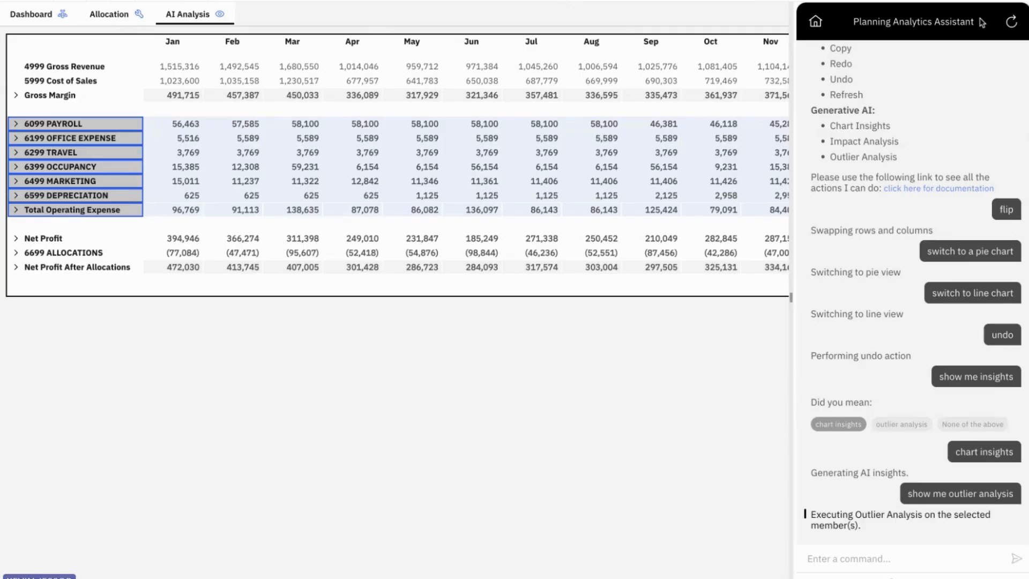
Step: Send the assistant a 'show me impact analysis' request for the Income Statement view
left_click(821, 552)
type("show me ")
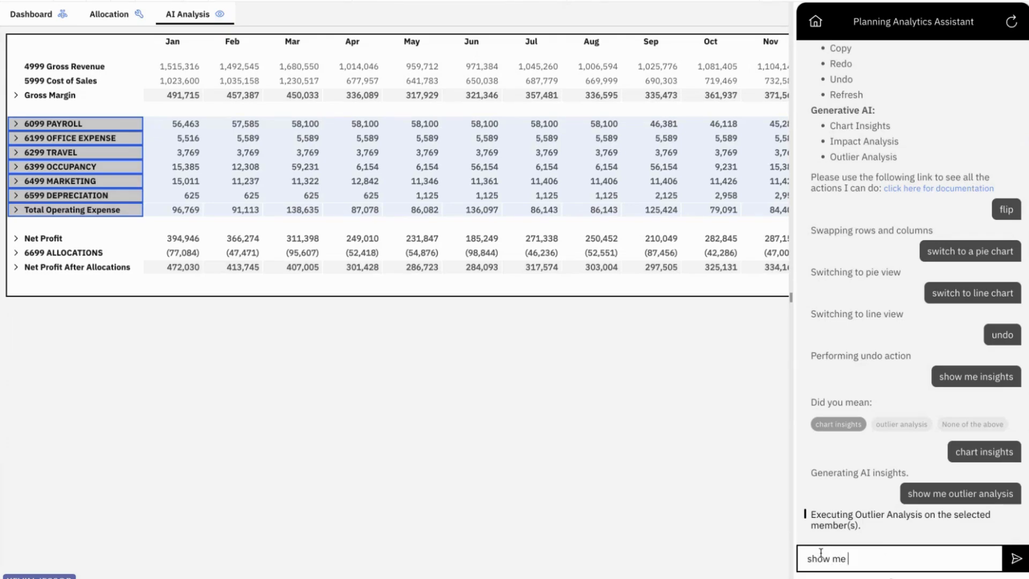
type("impact analyti")
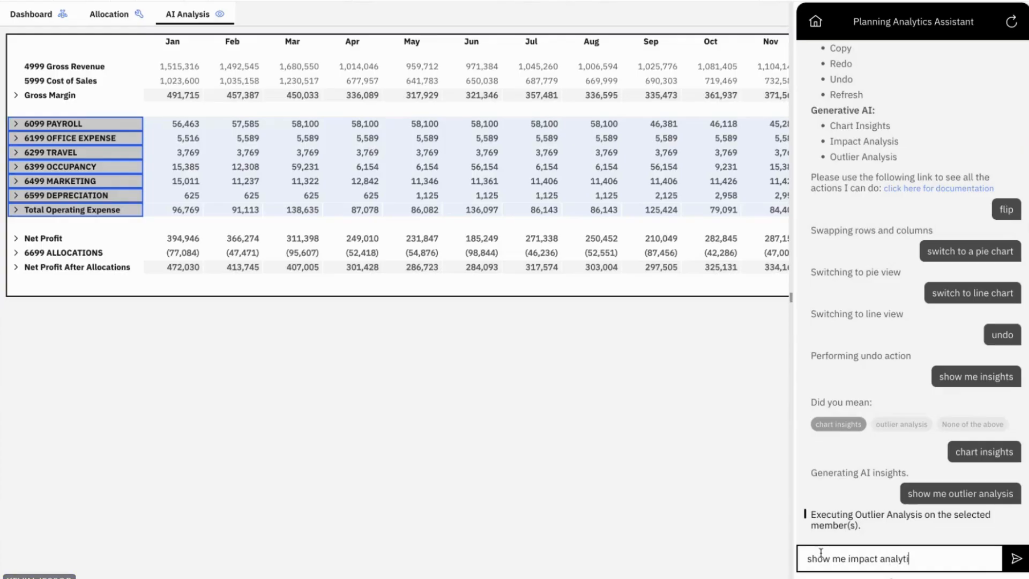
type("sis")
key("Return")
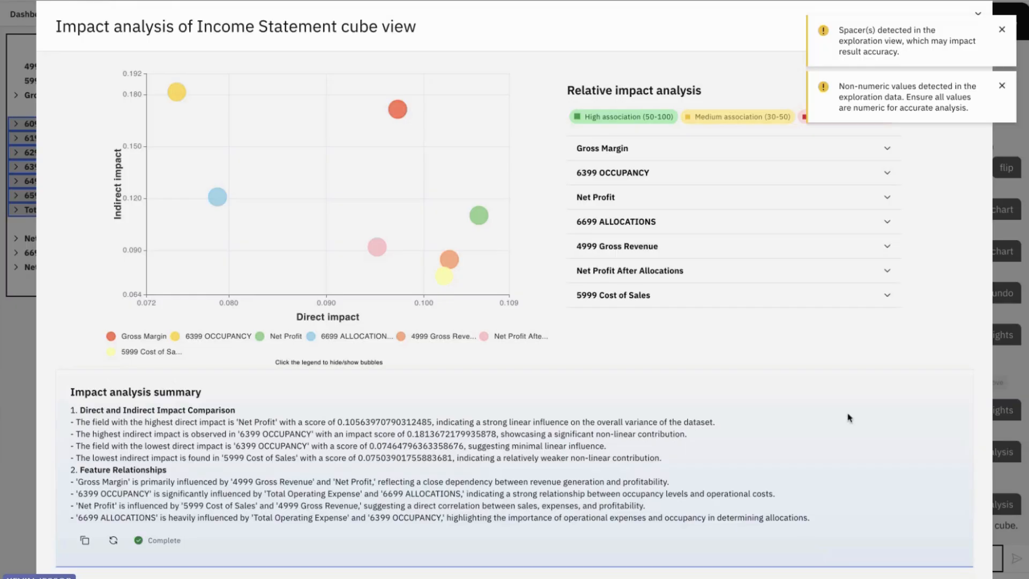
Step: Review Gross Margin's contributors, like Gross Revenue at 37.39%, dismiss the warnings, and close the results
left_click(397, 115)
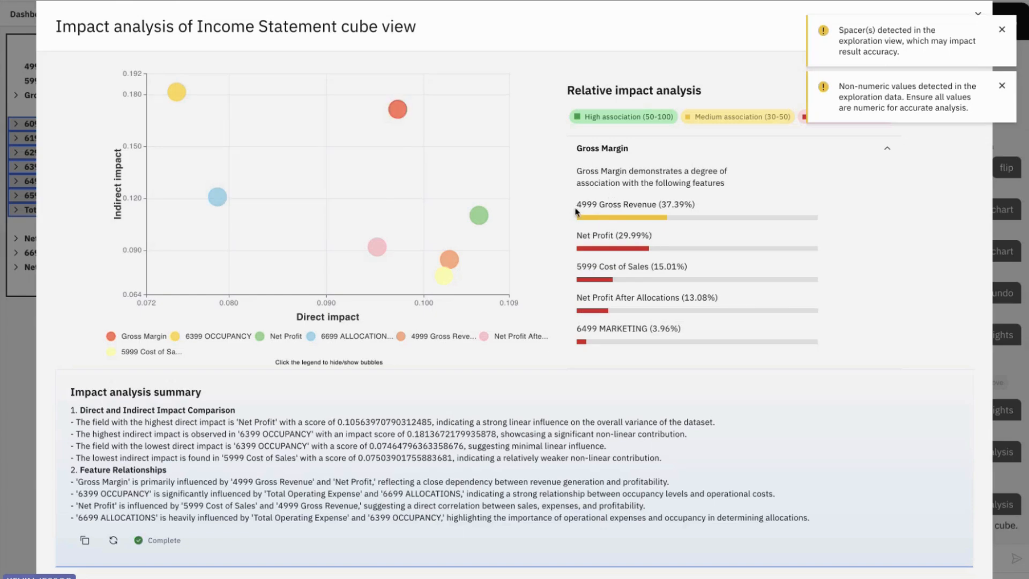
left_click_drag(599, 206, 730, 207)
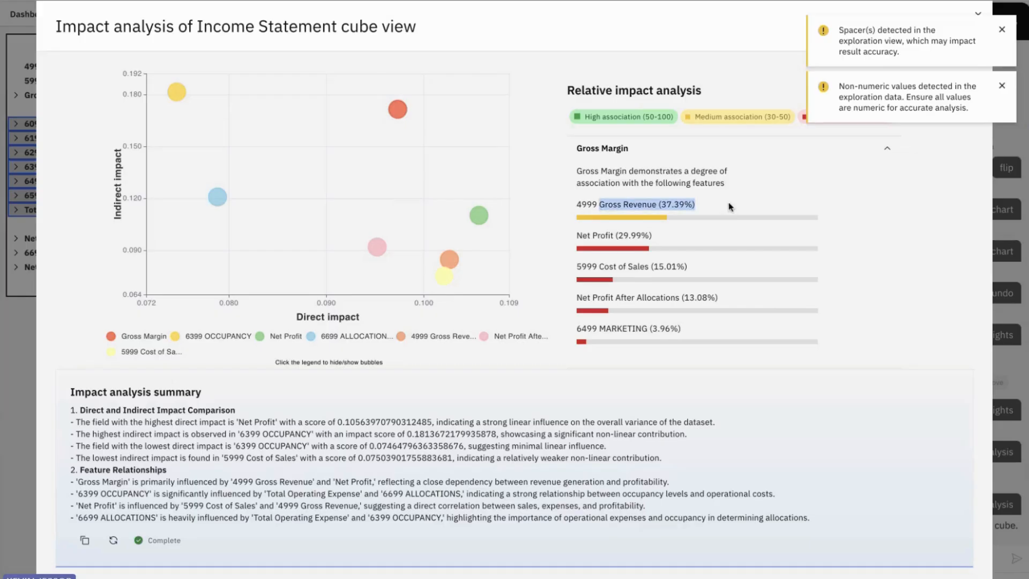
left_click_drag(577, 236, 641, 237)
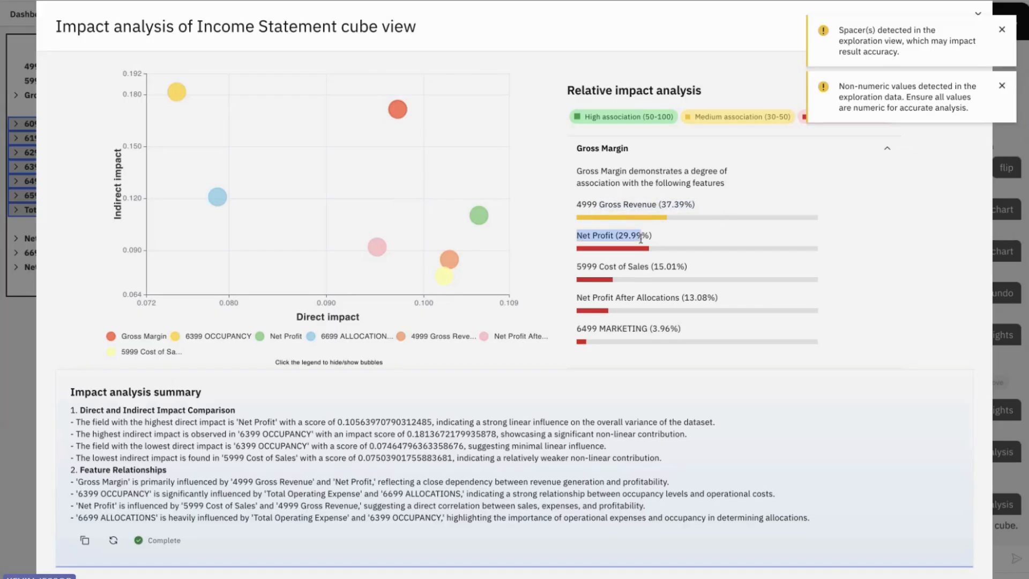
left_click_drag(591, 297, 652, 327)
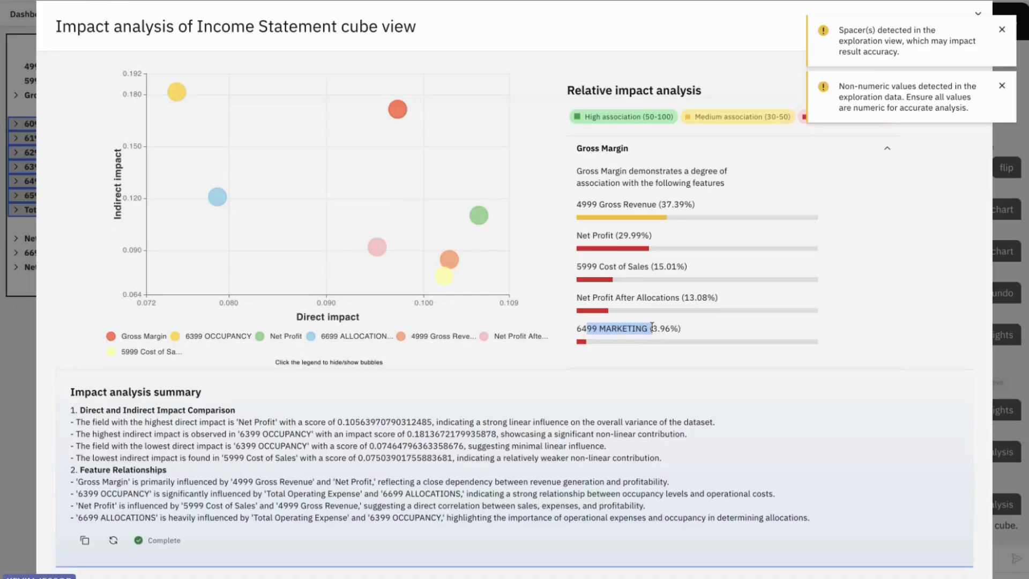
left_click(1001, 32)
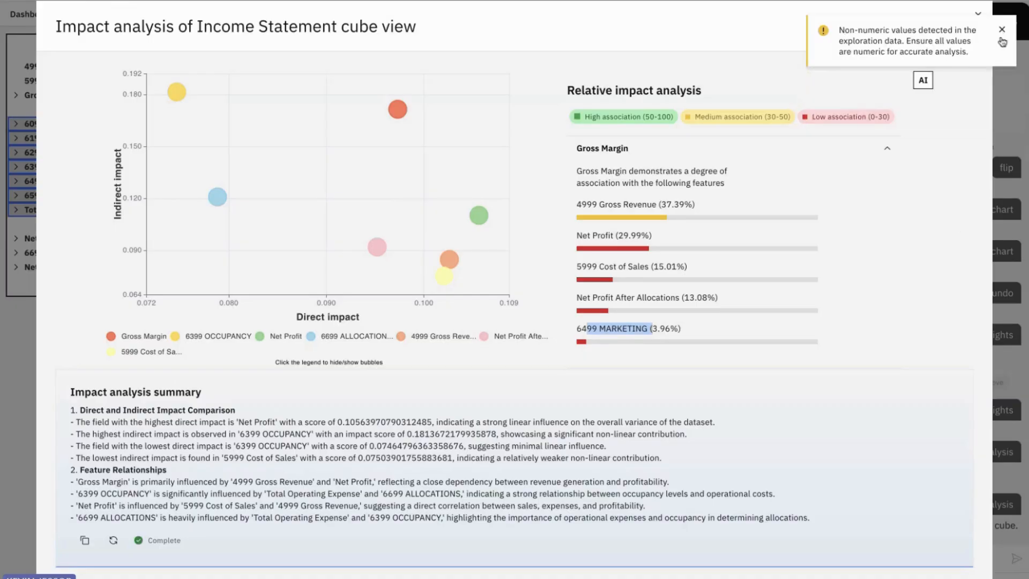
left_click(1001, 33)
left_click(976, 16)
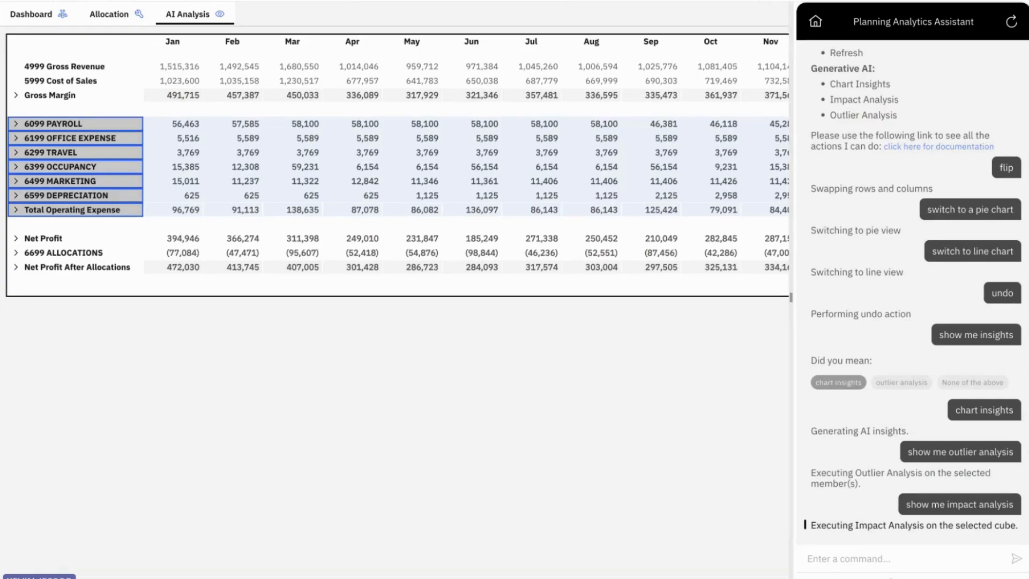
Step: Generate the Exploration analysis report from the AI operations list and open the downloaded PDF
left_click(506, 2)
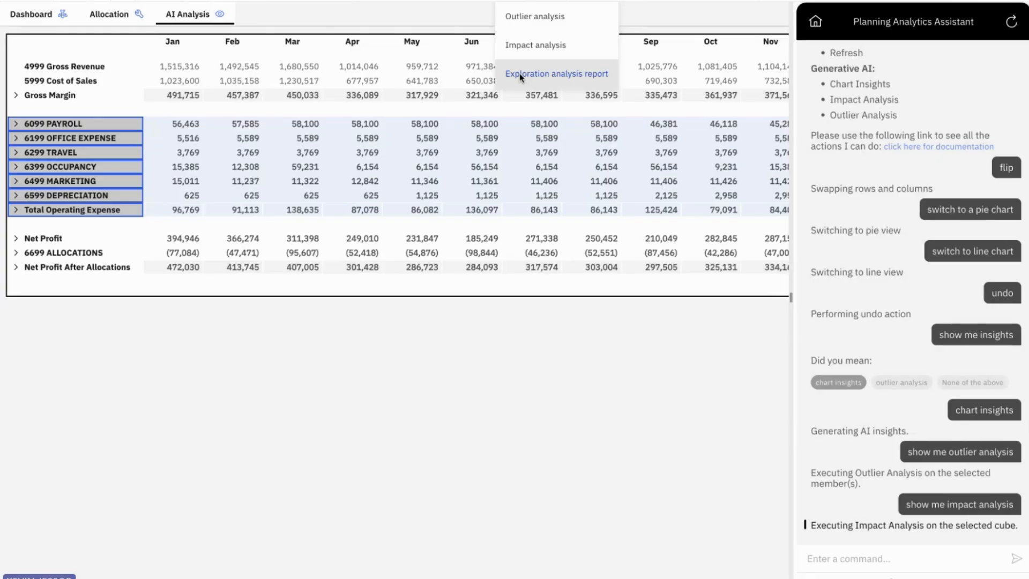
left_click(520, 73)
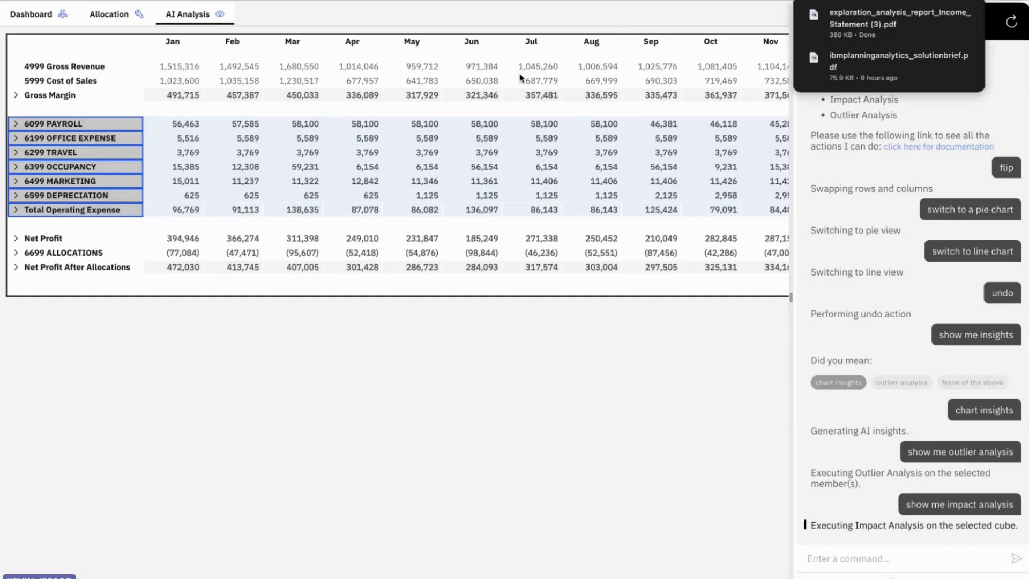
left_click(857, 21)
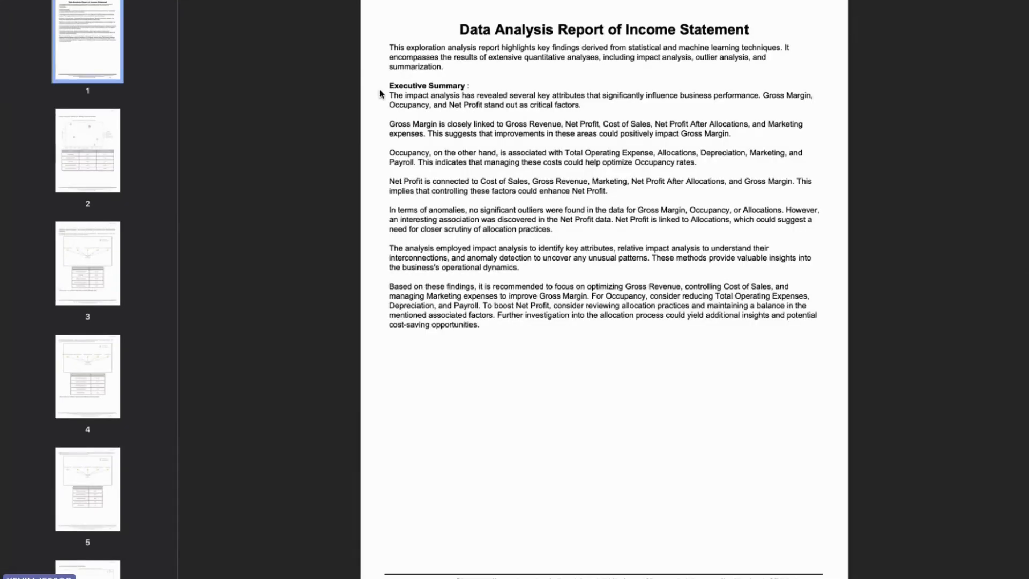
Step: Read the report's executive summary, then browse pages 2 to 4, including impact analysis
left_click_drag(388, 85, 535, 361)
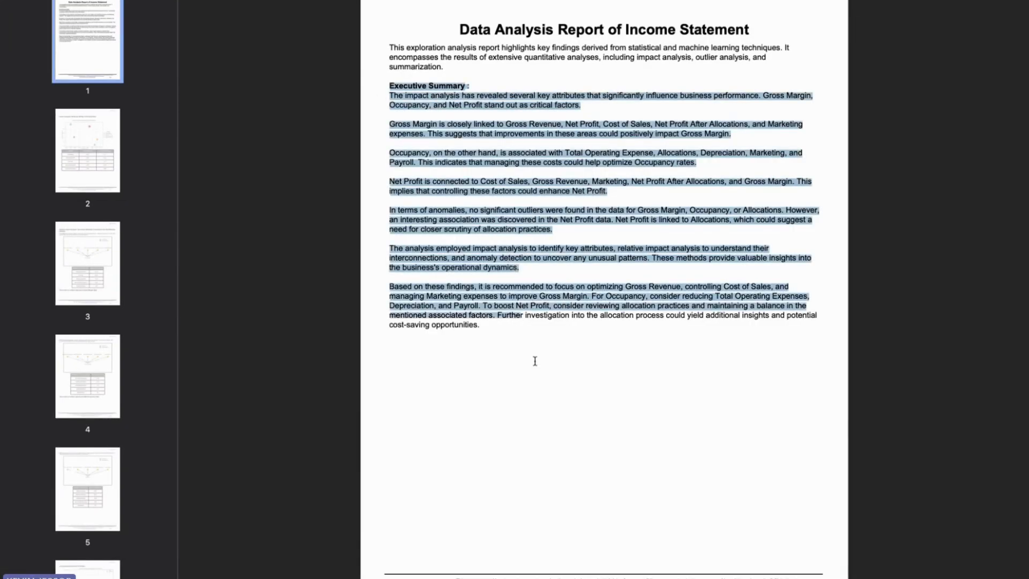
left_click(85, 169)
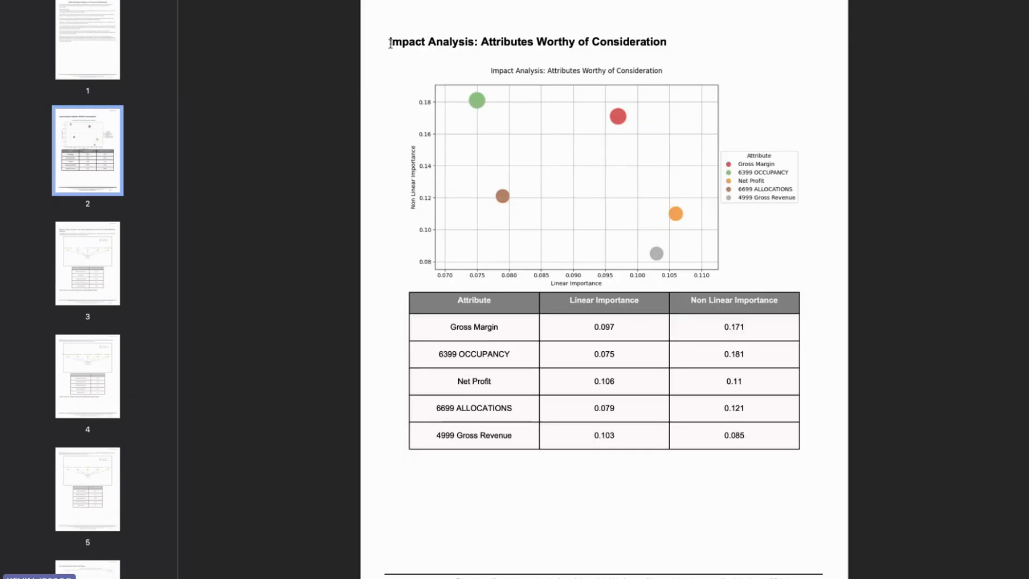
left_click_drag(390, 43, 489, 45)
left_click(93, 255)
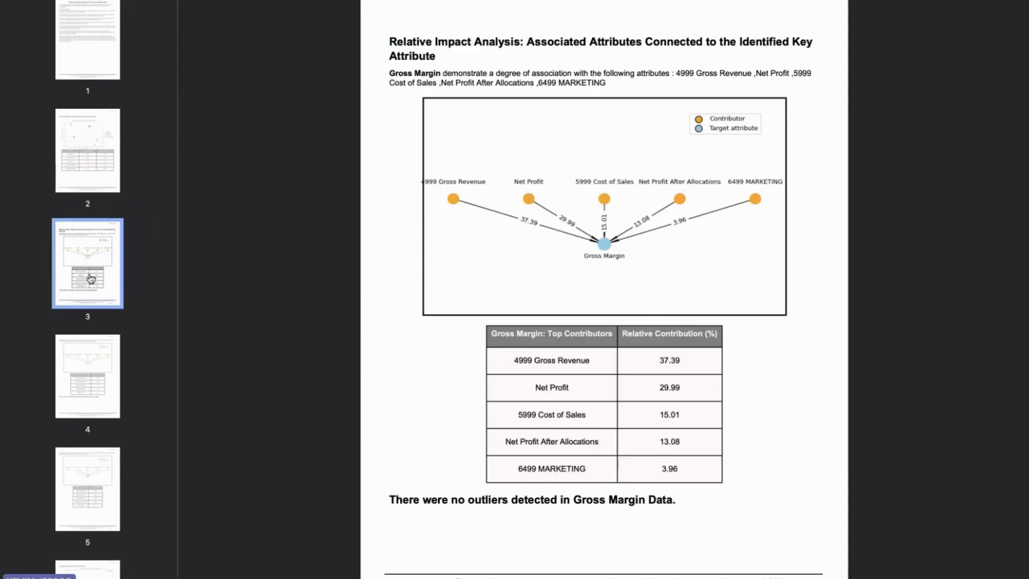
left_click(90, 370)
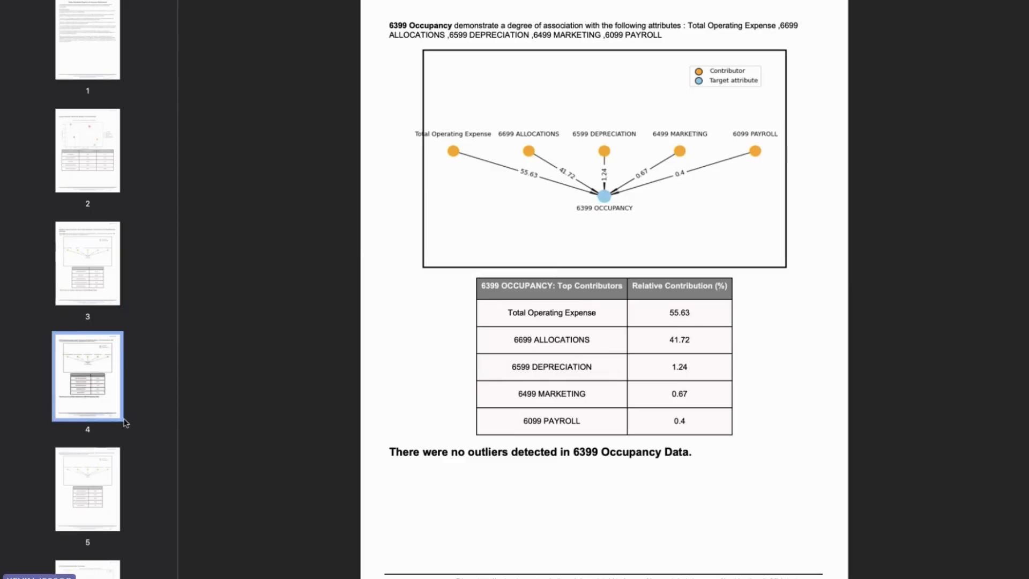
Step: Move through page 5 to page 6's Net Profit anomaly detection charts, then return to the dashboard
left_click(87, 496)
scroll(80, 498, "down", 3)
left_click(94, 471)
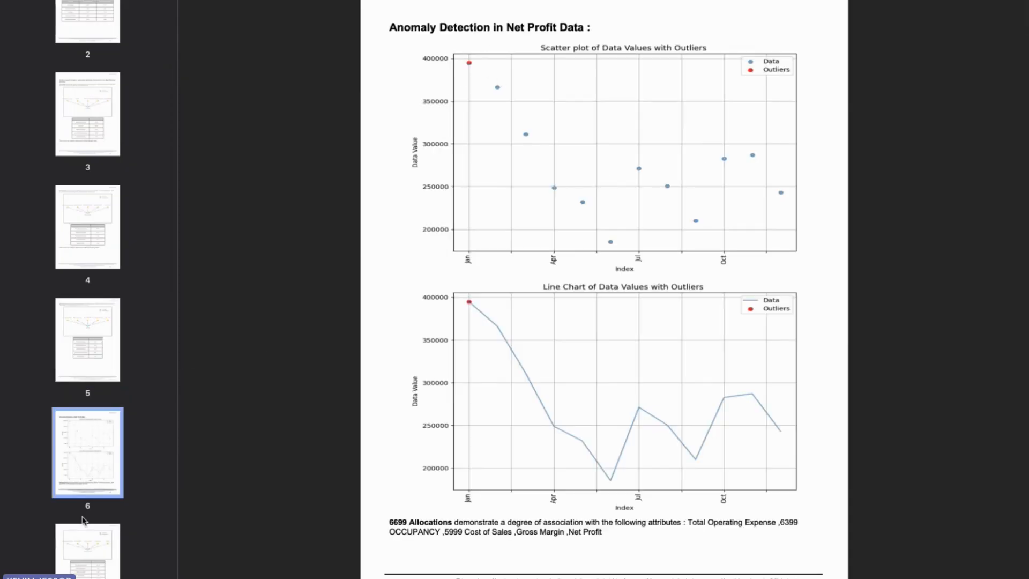
scroll(84, 520, "down", 3)
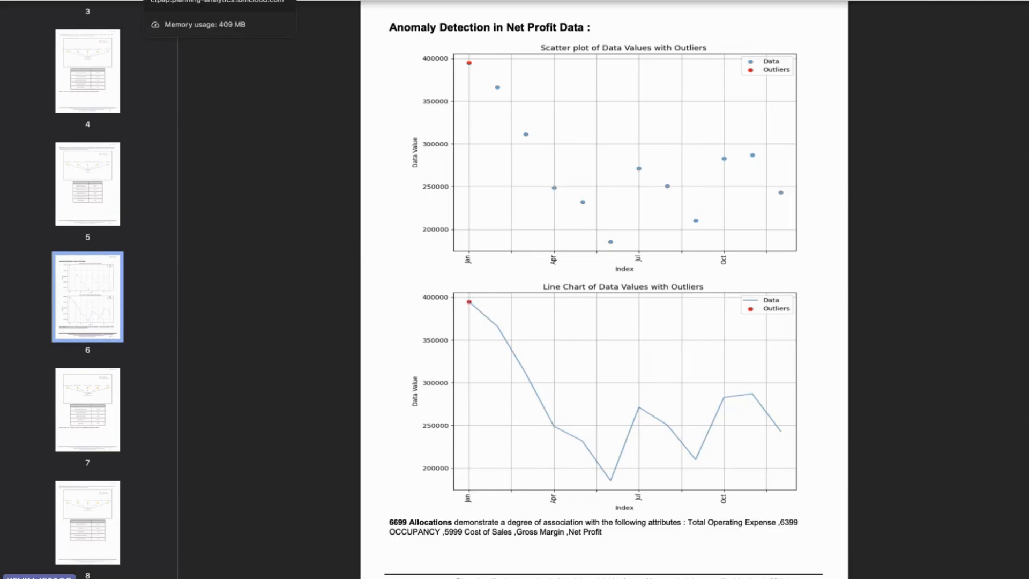
left_click(171, 1)
Step: Reset the book from the dashboard view and confirm, discarding all unsaved changes
left_click(31, 17)
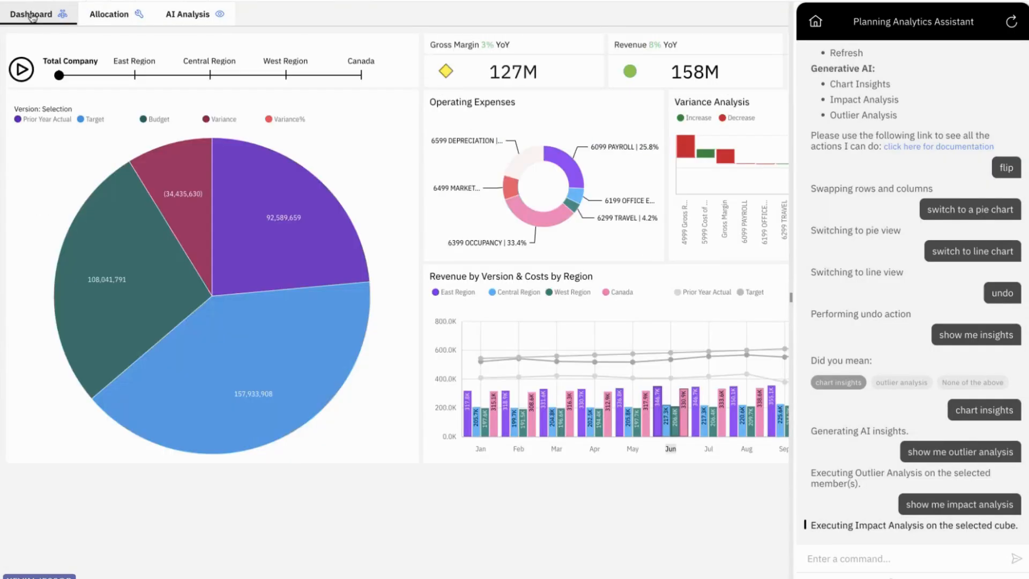
left_click(245, 1)
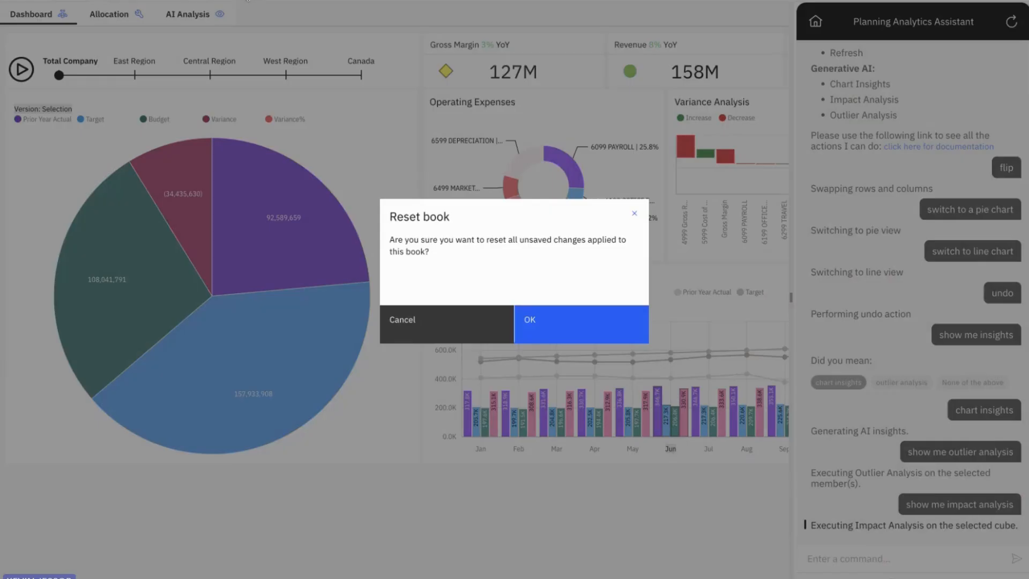
left_click(530, 321)
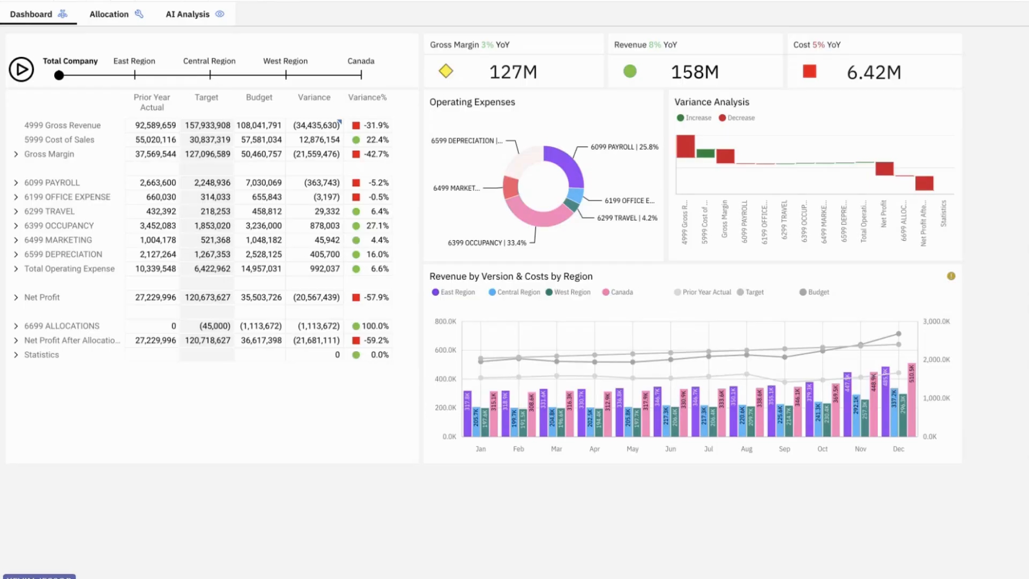
right_click(311, 124)
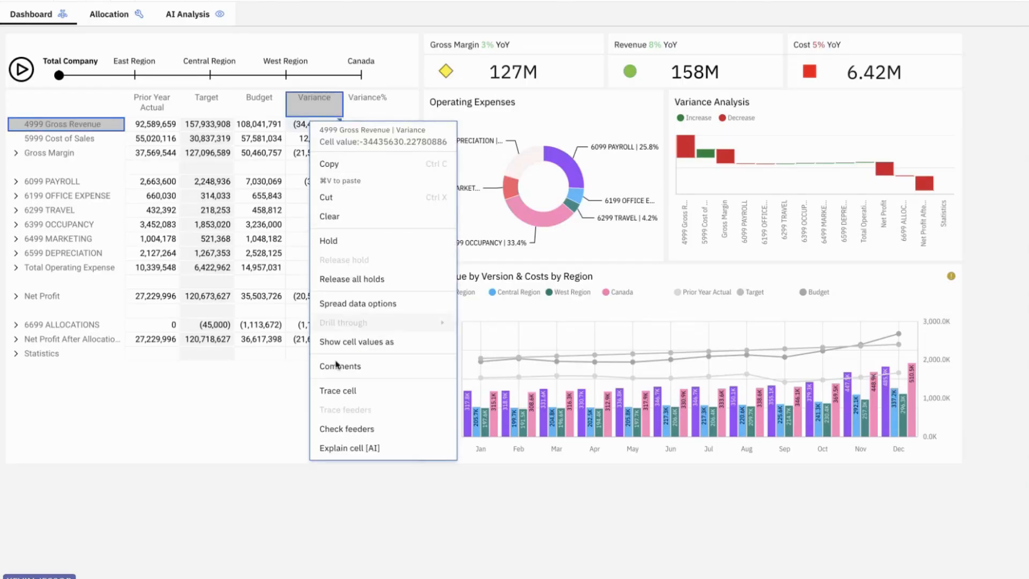
left_click(339, 393)
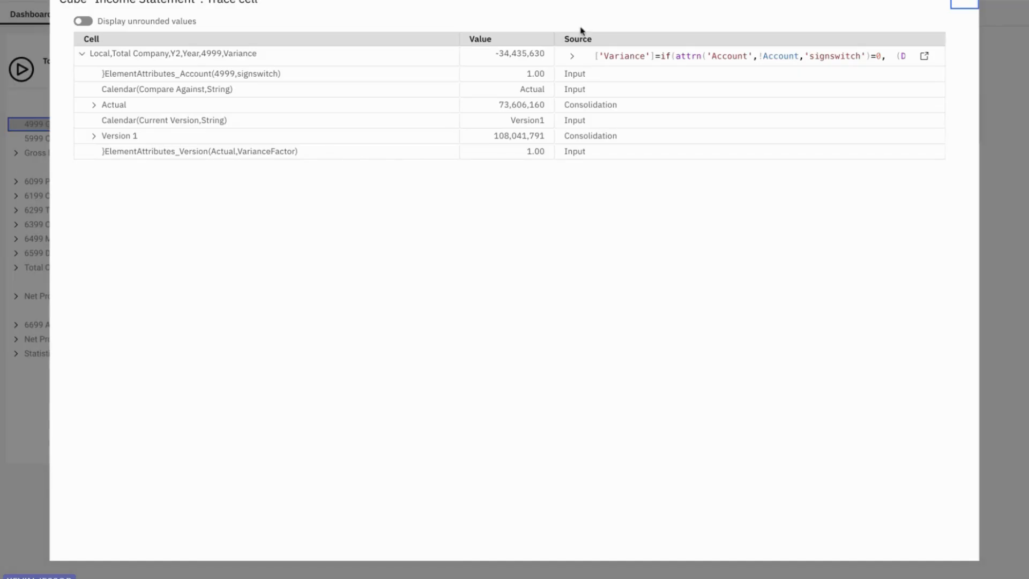
left_click(572, 58)
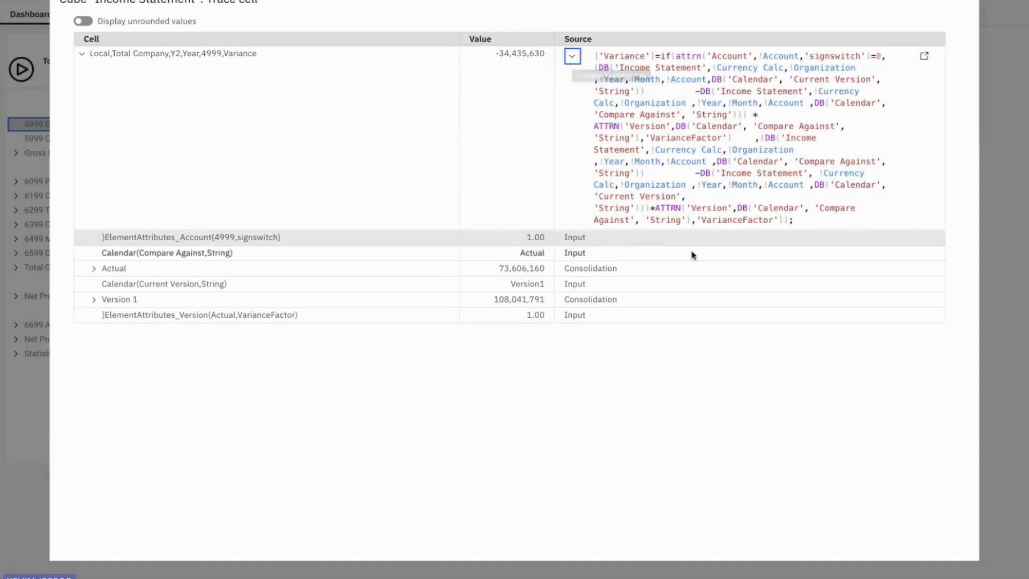
left_click(799, 218)
left_click_drag(799, 218, 588, 44)
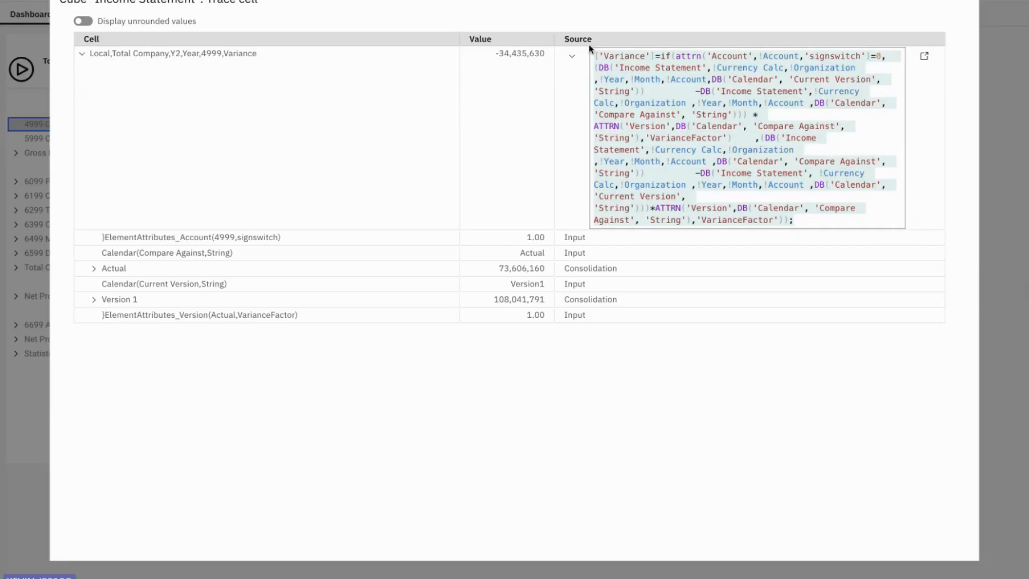
left_click(963, 8)
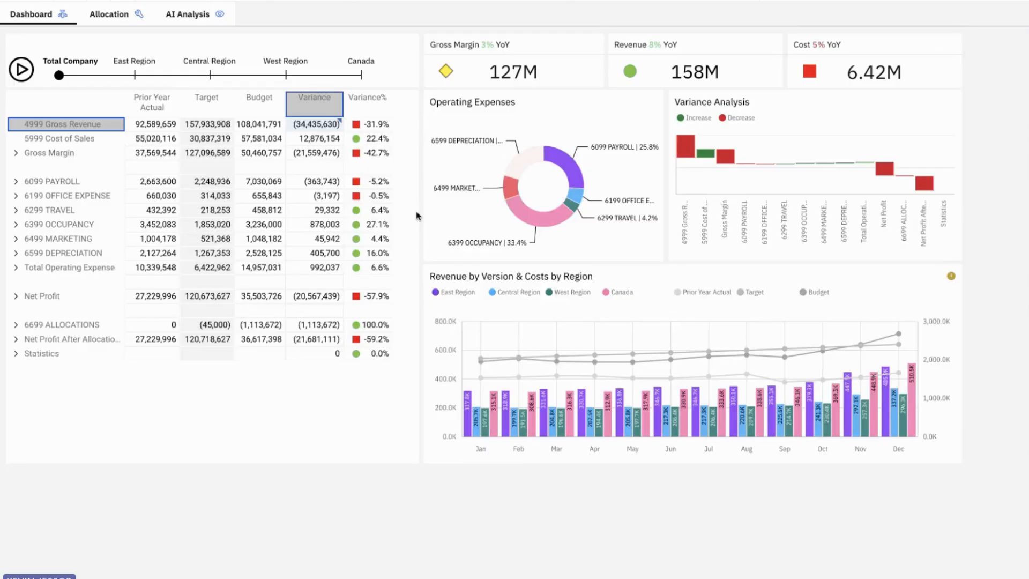
Step: Request an AI explanation of the Gross Revenue variance cell and mark its purpose statement
right_click(315, 126)
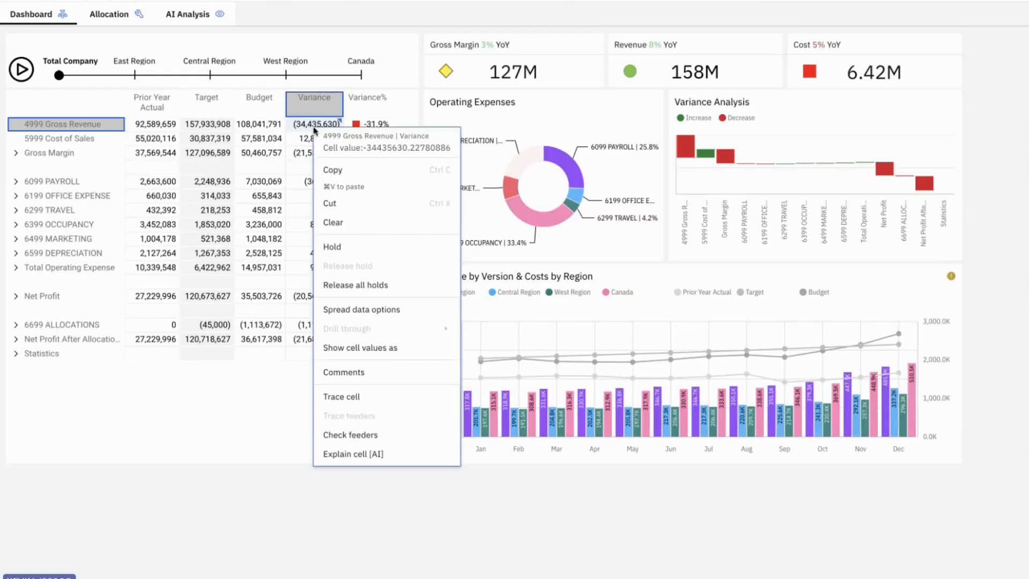
left_click(352, 454)
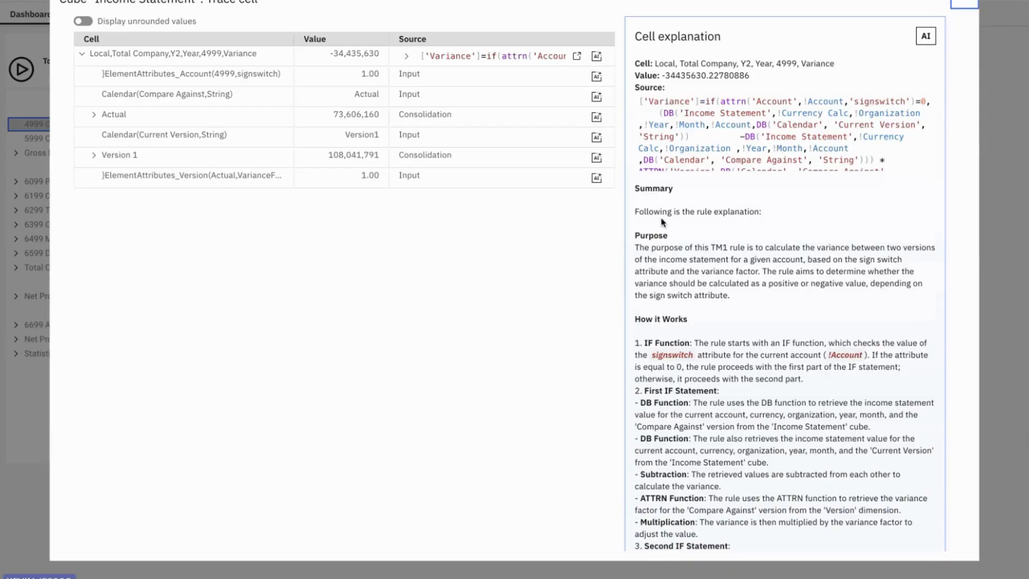
left_click_drag(634, 235, 770, 243)
scroll(771, 313, "down", 1)
scroll(771, 312, "down", 2)
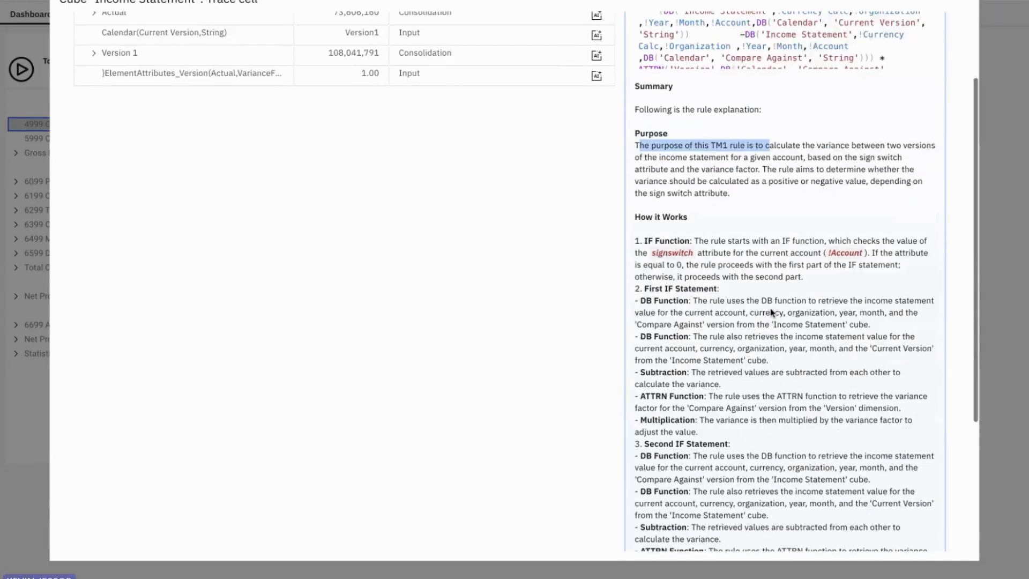
Step: Review the explanation's signswitch check on the account and its closing summary paragraph
left_click_drag(635, 195, 683, 202)
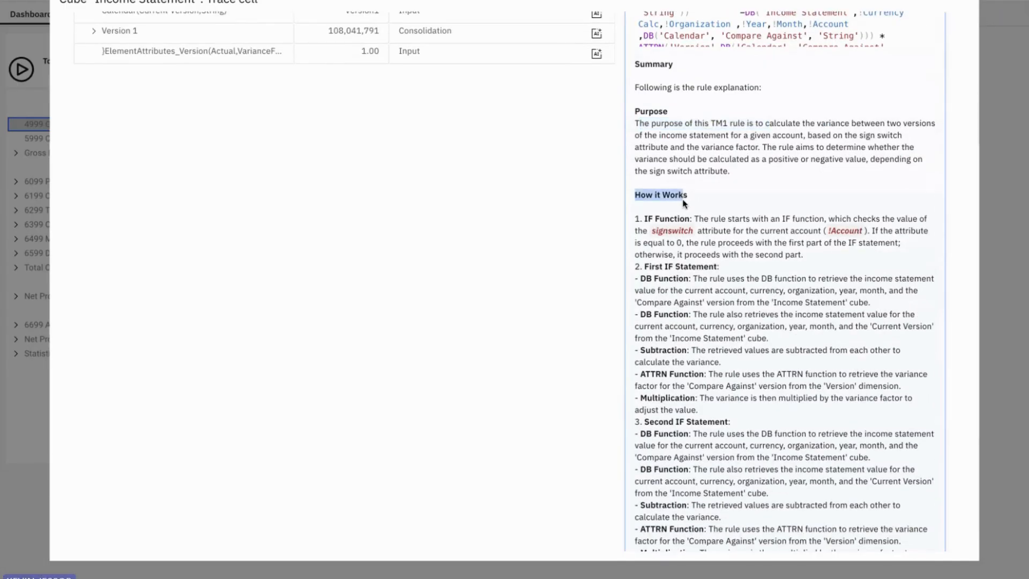
scroll(684, 202, "up", 1)
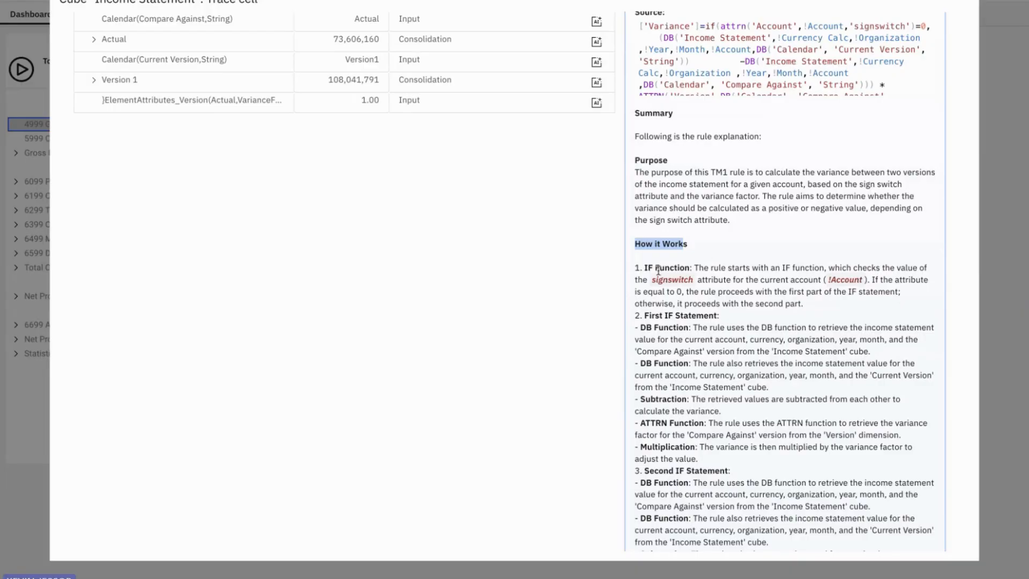
left_click_drag(817, 279, 866, 279)
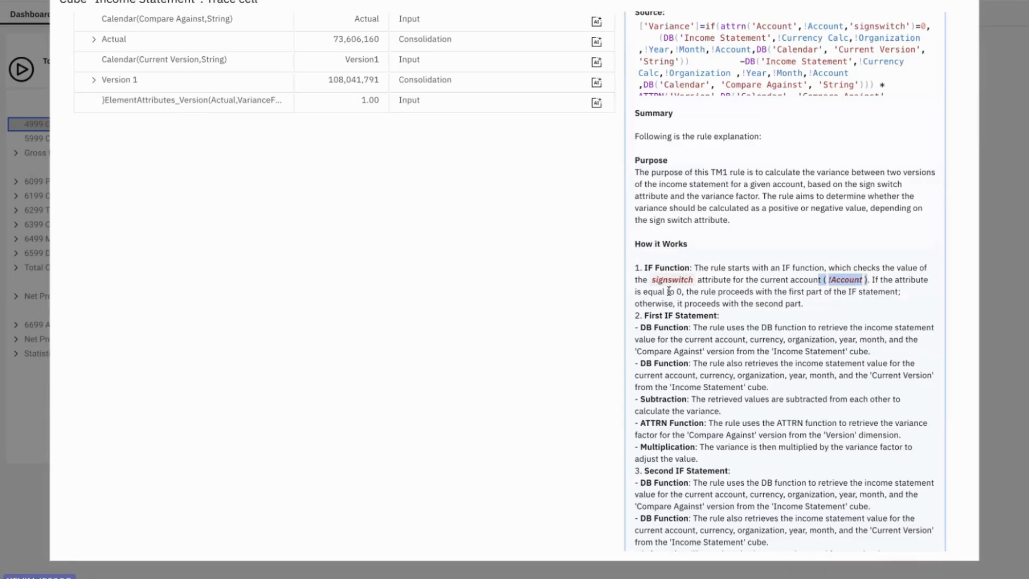
scroll(669, 290, "down", 5)
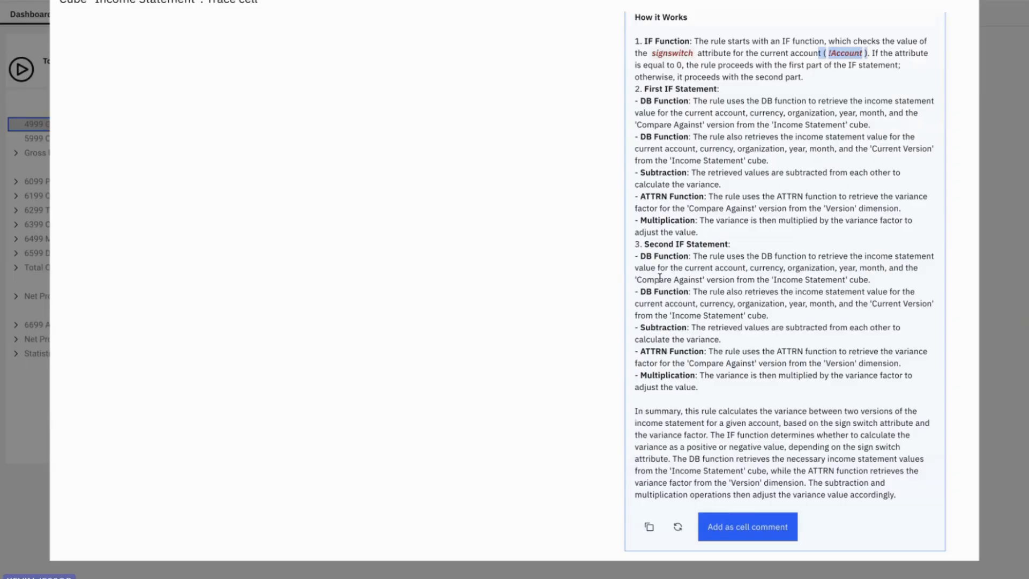
left_click_drag(635, 412, 898, 508)
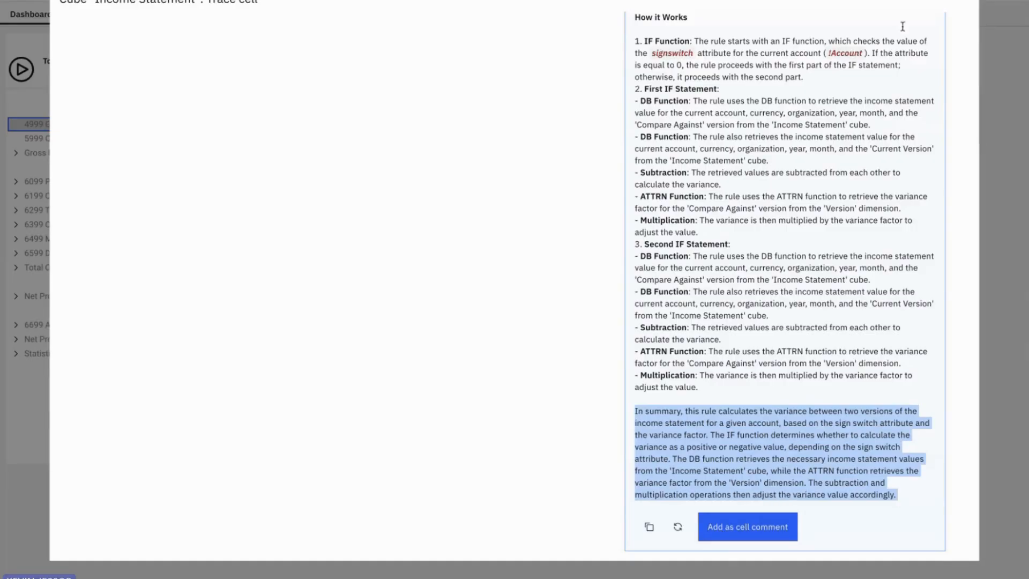
Step: Close the cell explanation and expand the variance cell's latest saved AI explanation comment
left_click(964, 5)
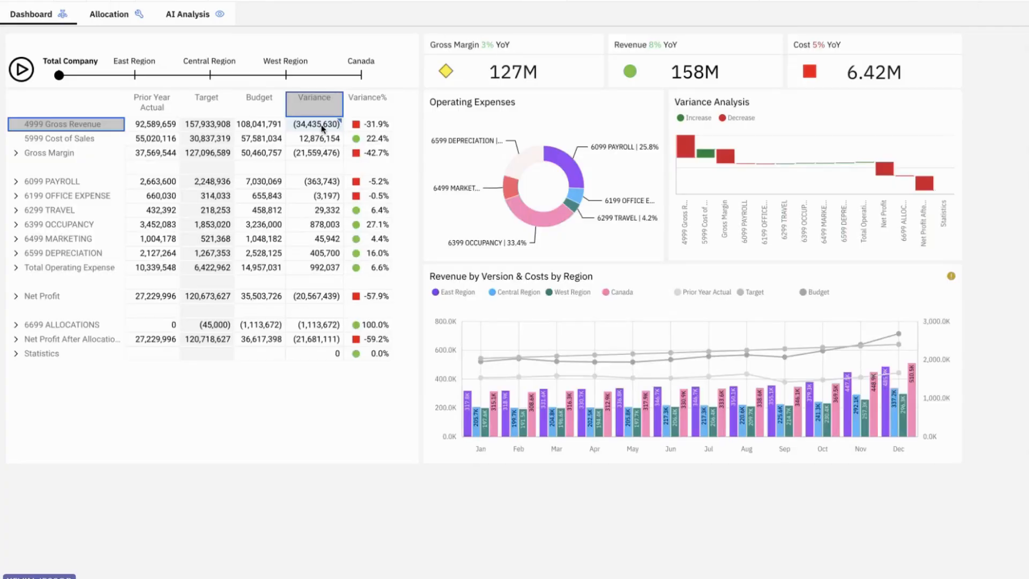
right_click(322, 126)
left_click(342, 370)
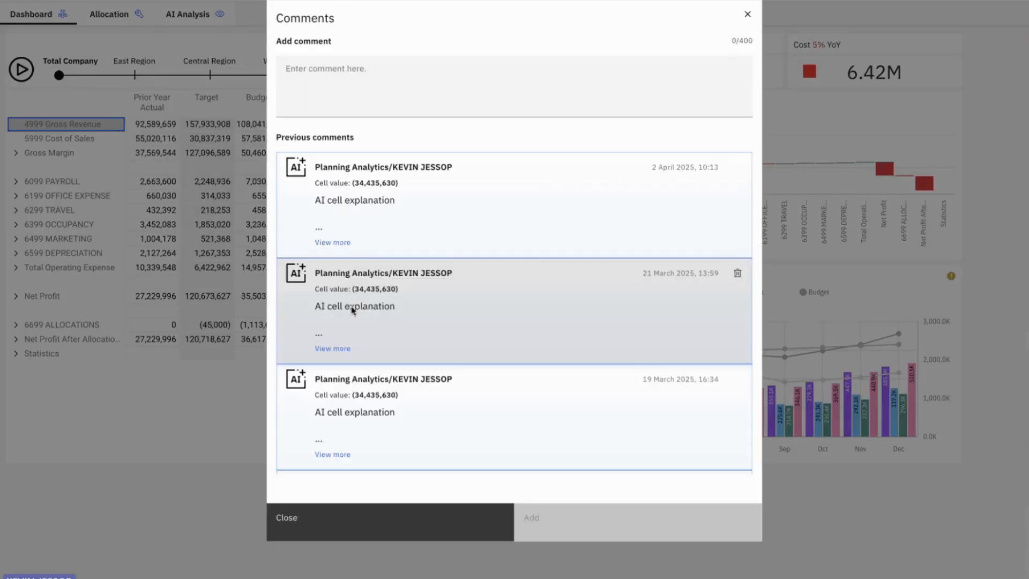
left_click(322, 239)
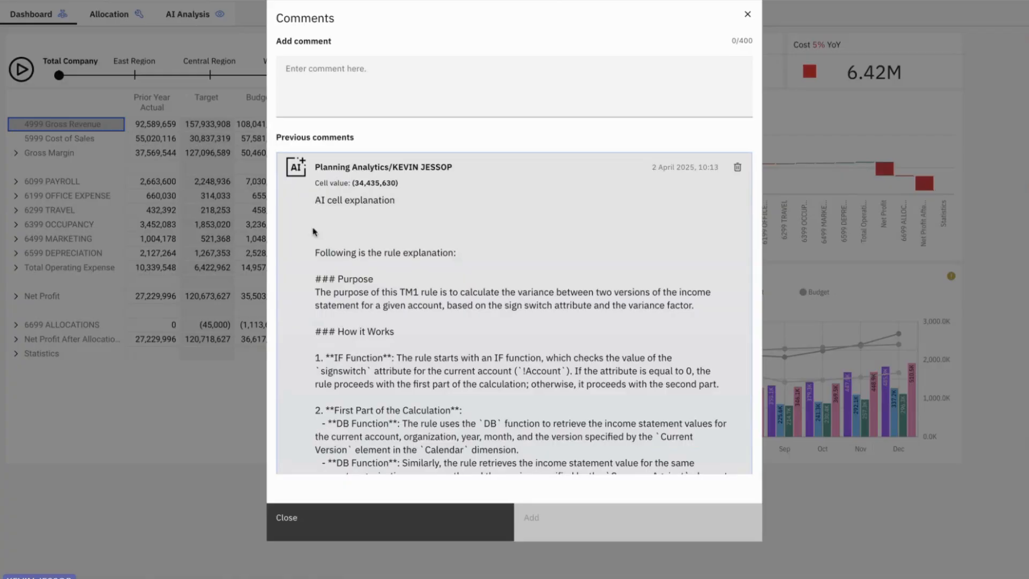
Step: Read the saved explanation through its summary paragraph, then close the Comments dialog
left_click_drag(313, 248, 395, 349)
scroll(394, 349, "down", 1)
scroll(394, 349, "down", 6)
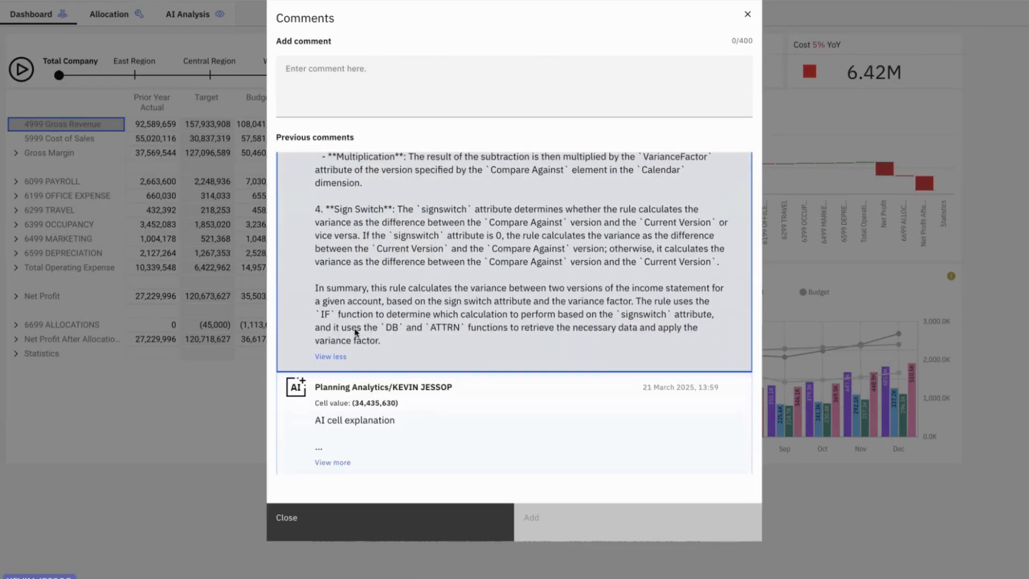
left_click_drag(382, 342, 307, 288)
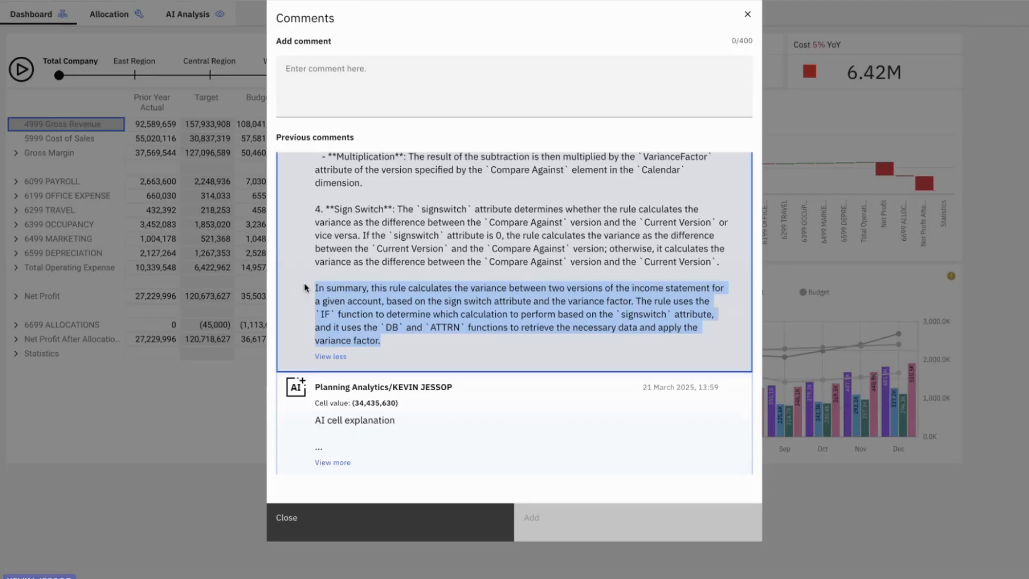
left_click(747, 15)
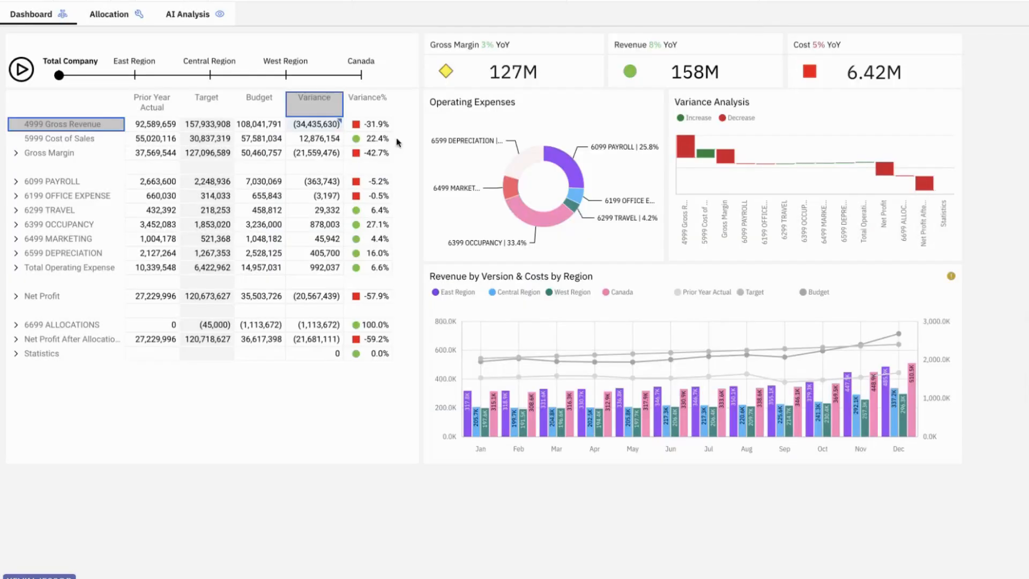